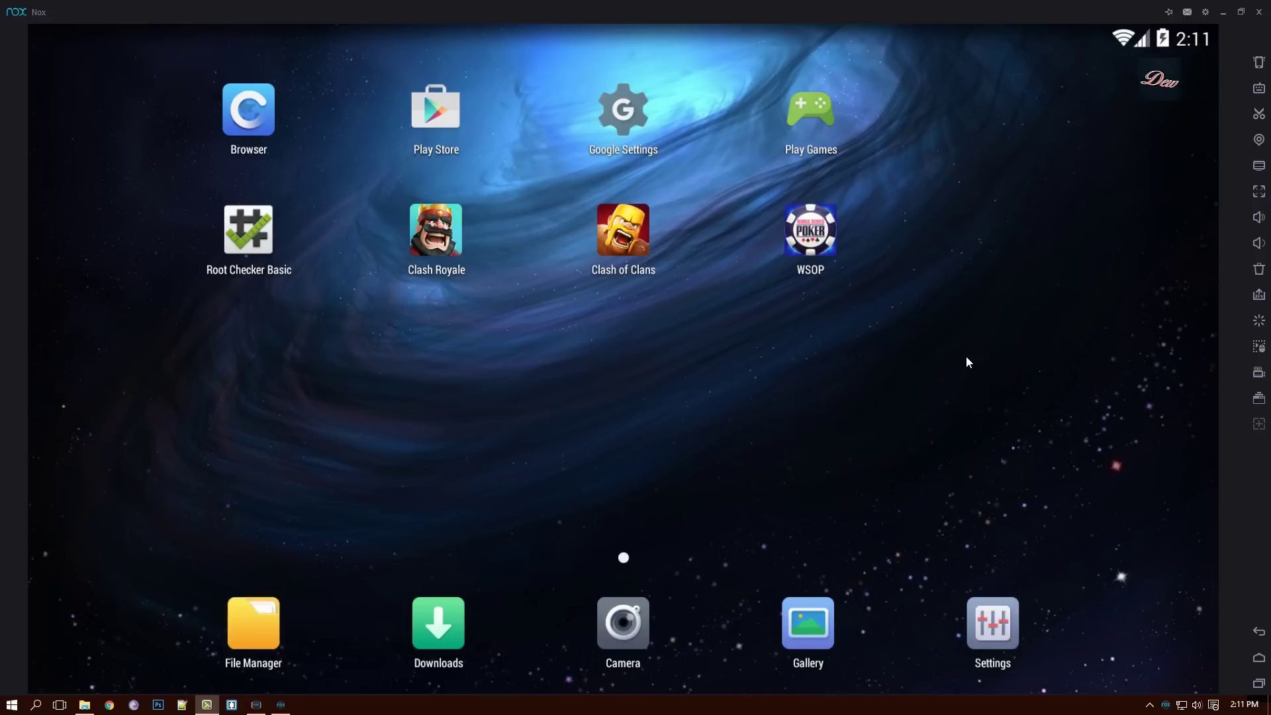
Step: Keep Root switched on in system settings and verify it with Root Checker Basic
click(1205, 12)
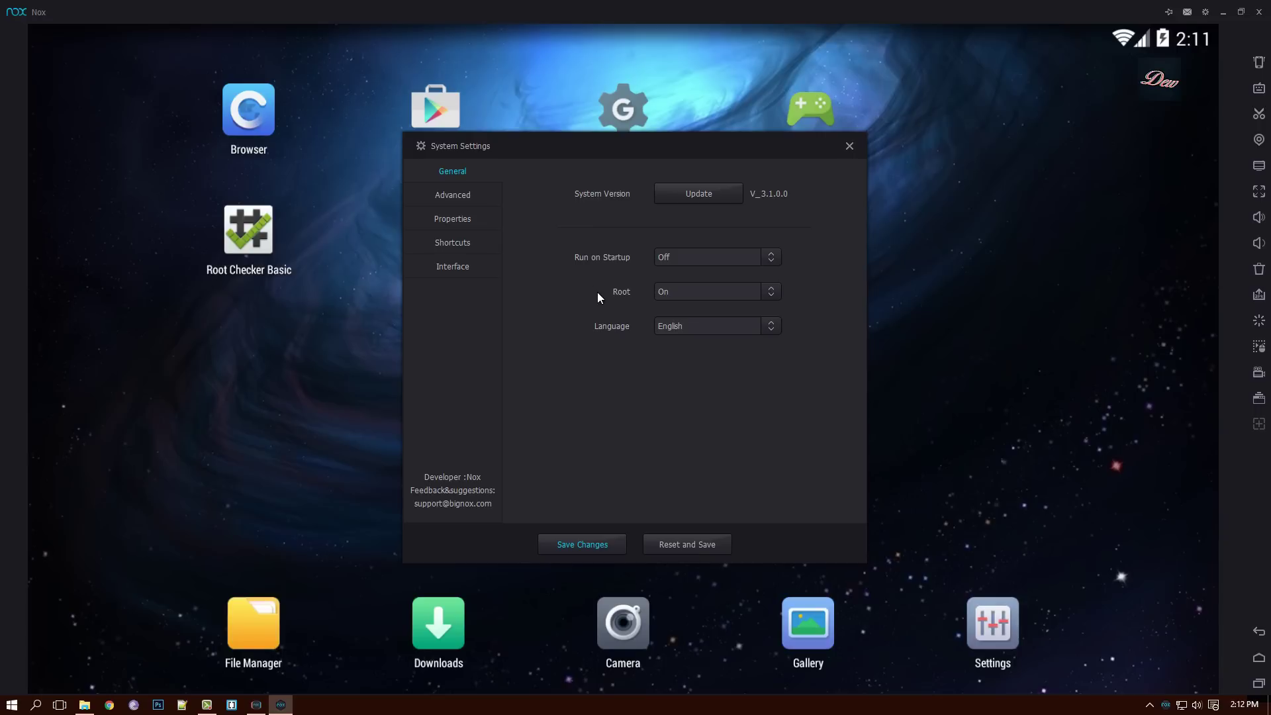
click(673, 293)
click(598, 305)
click(849, 147)
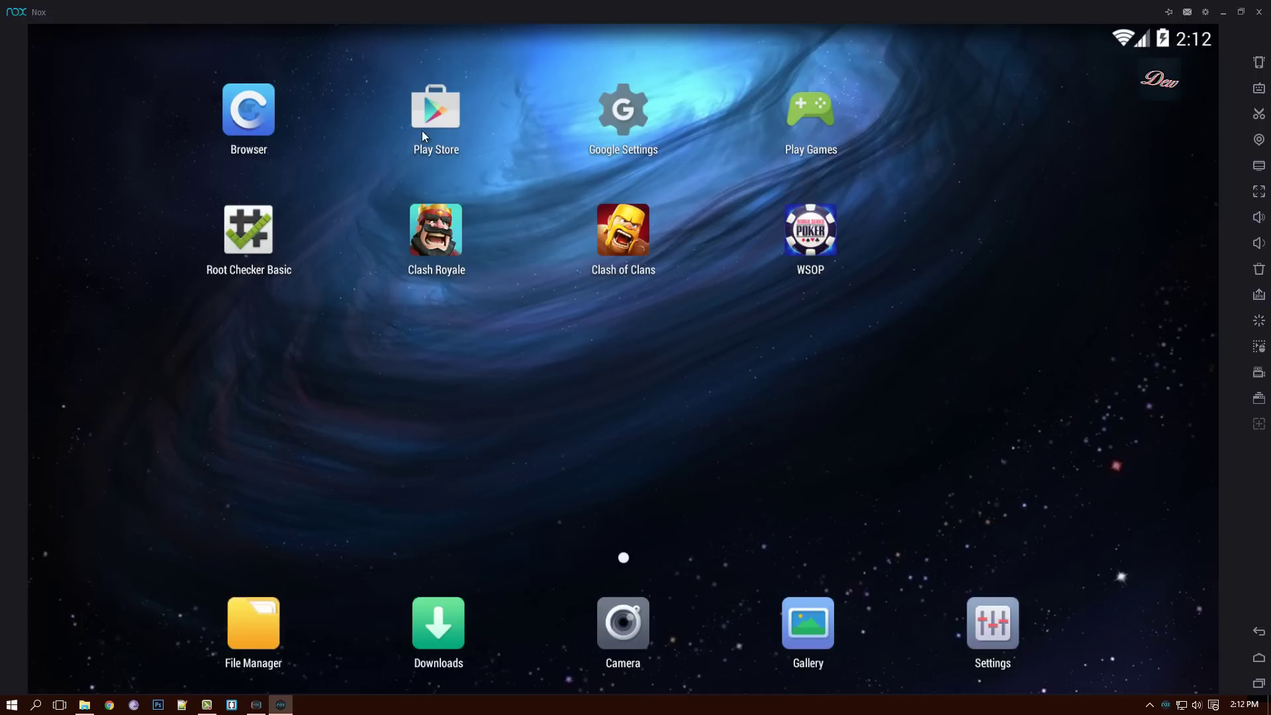
click(256, 236)
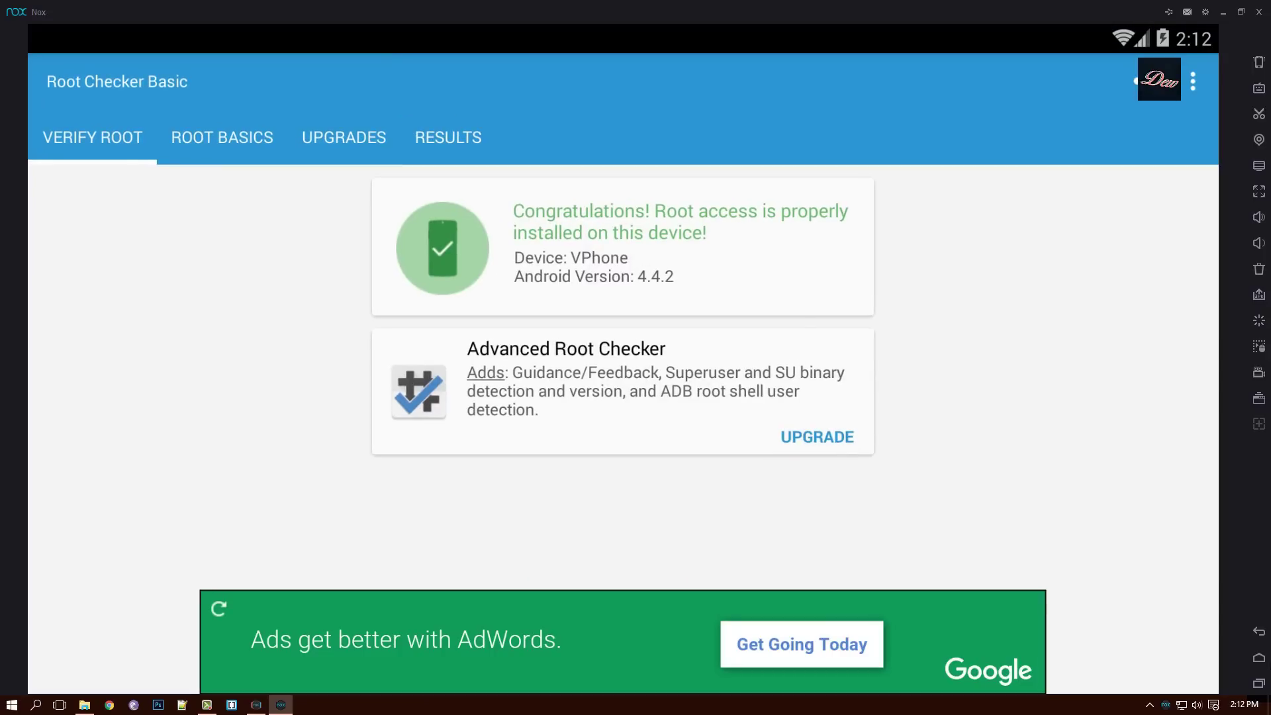
click(1258, 658)
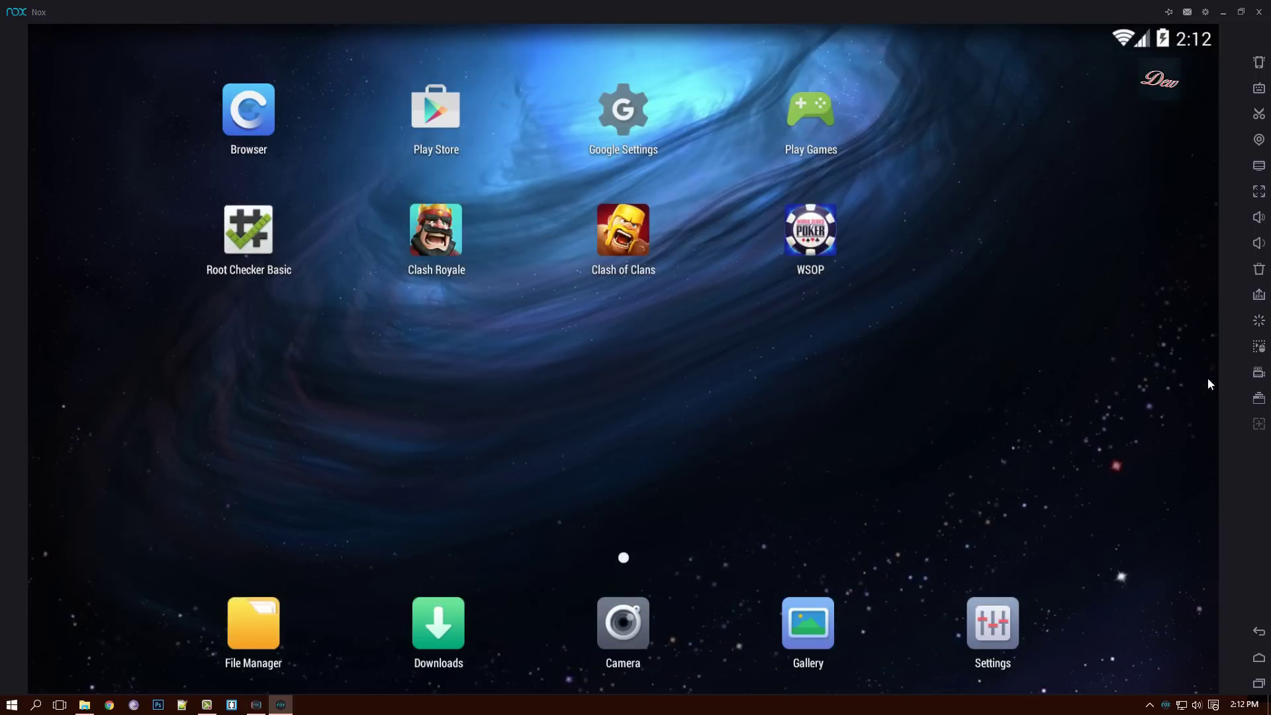
Step: Delete the old My video1 recording from the Video Record panel and centre the panel
click(1258, 375)
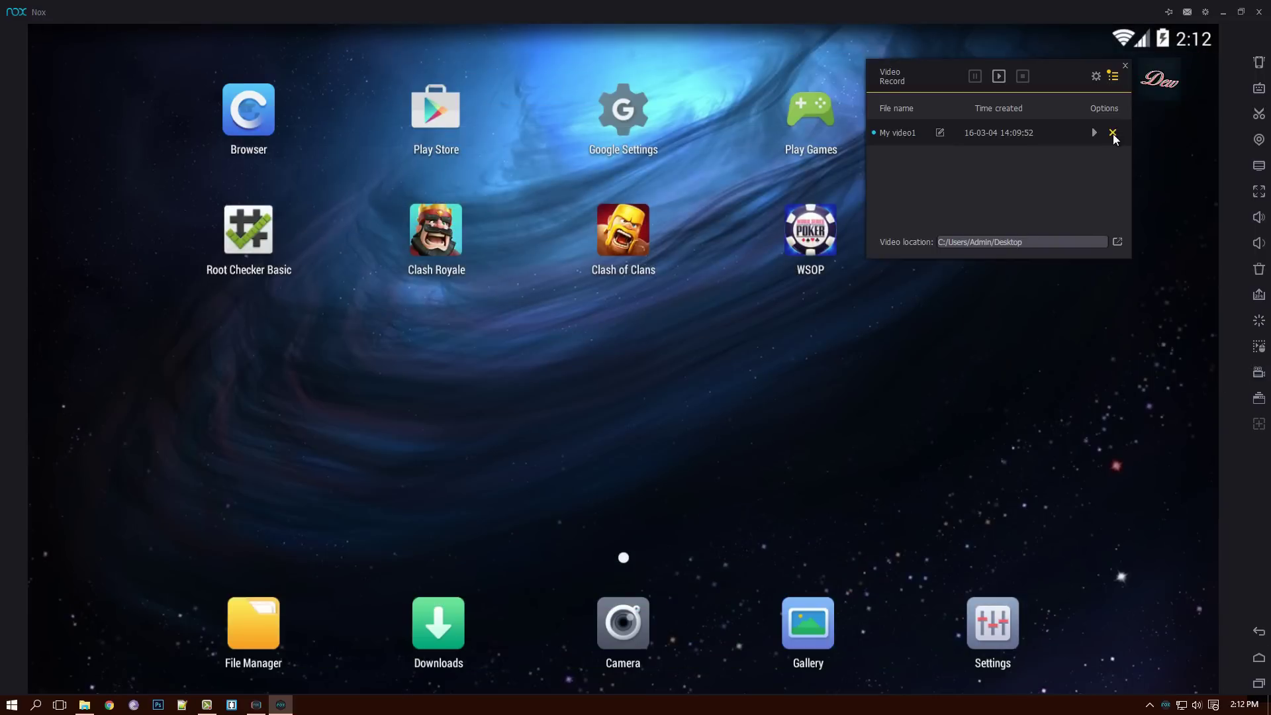
click(1112, 132)
click(977, 196)
drag(1047, 88, 662, 301)
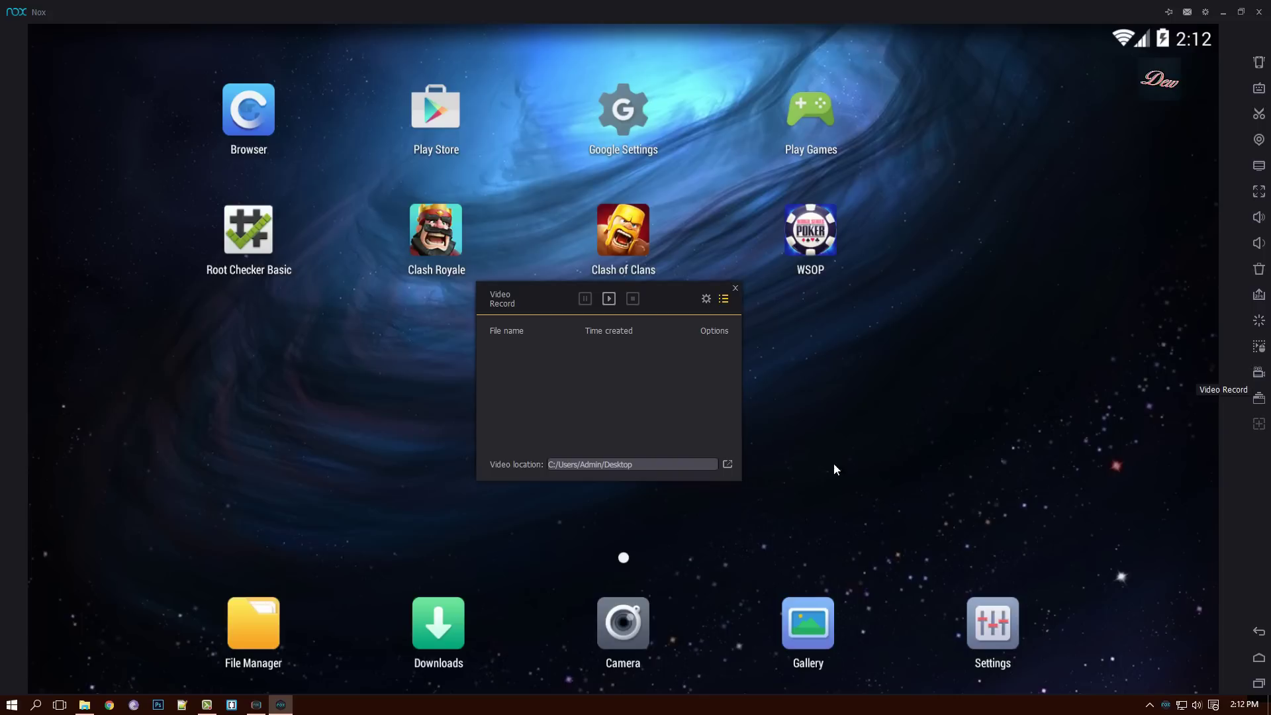
Step: Check the recording save folder without changing it, then start recording the screen
click(727, 464)
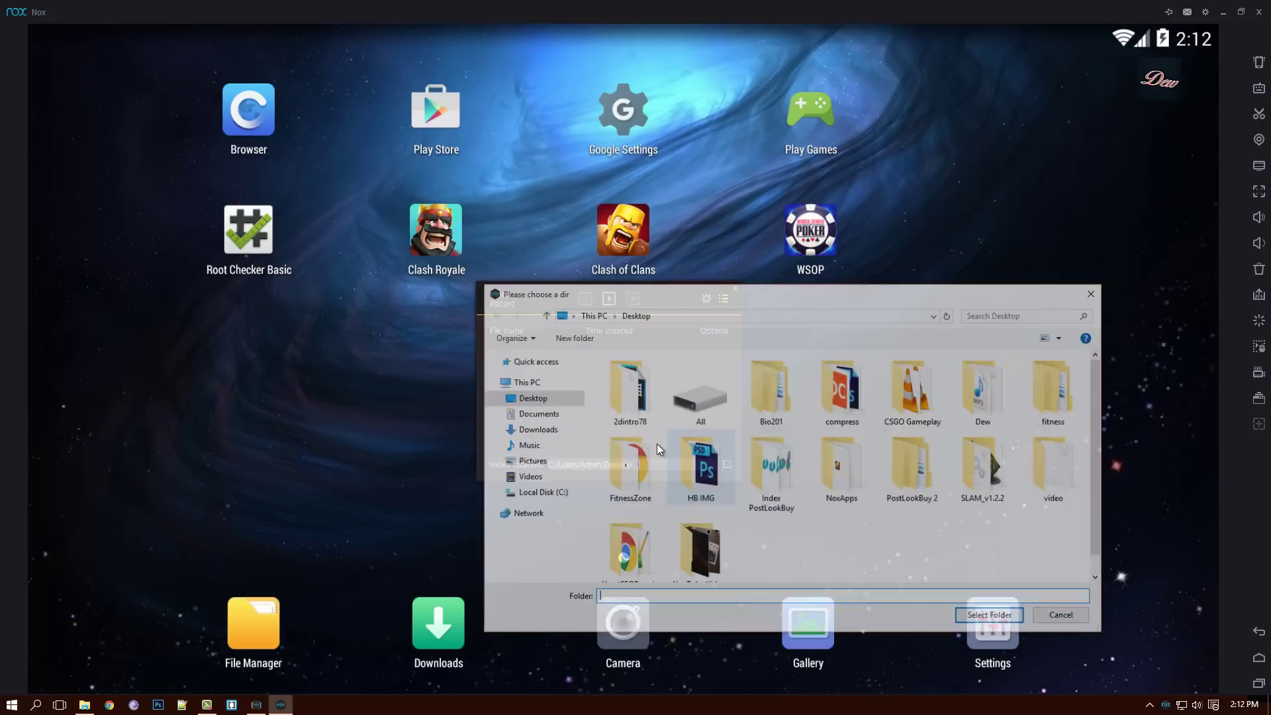
click(1056, 619)
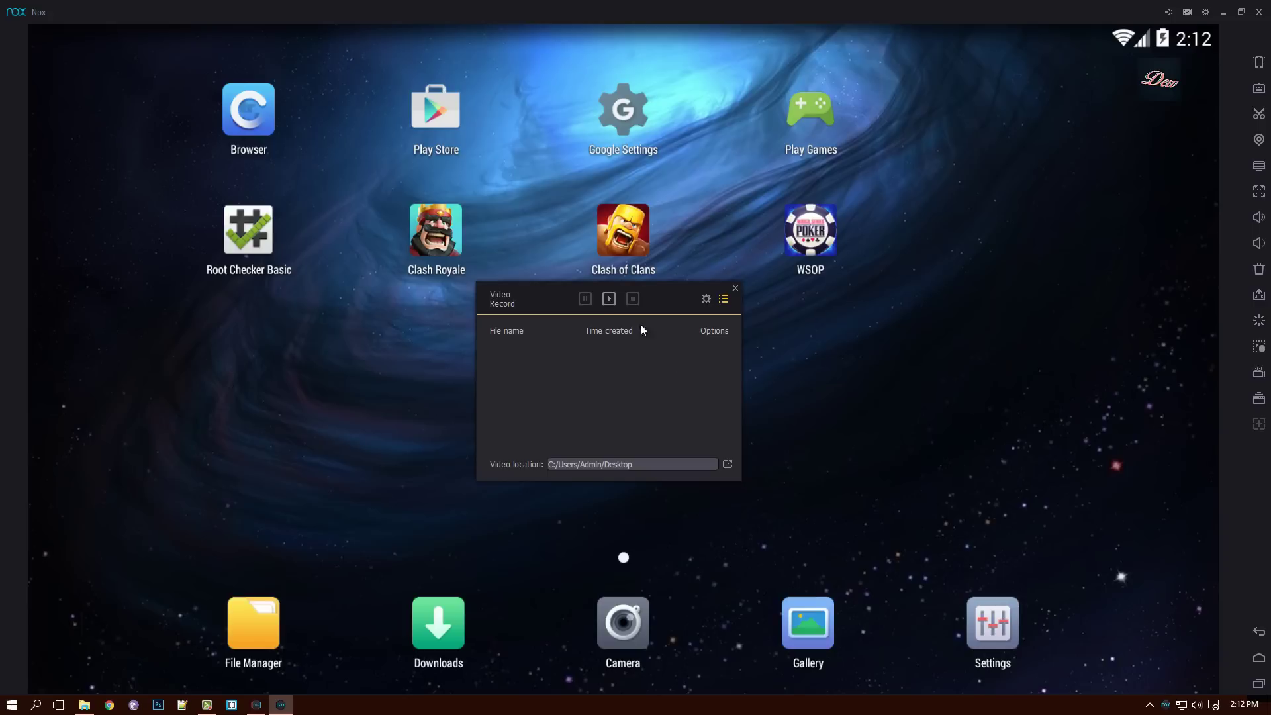
click(611, 299)
Step: Record a short Play Store visit and stop the recording so My video1 is saved
drag(660, 298, 700, 352)
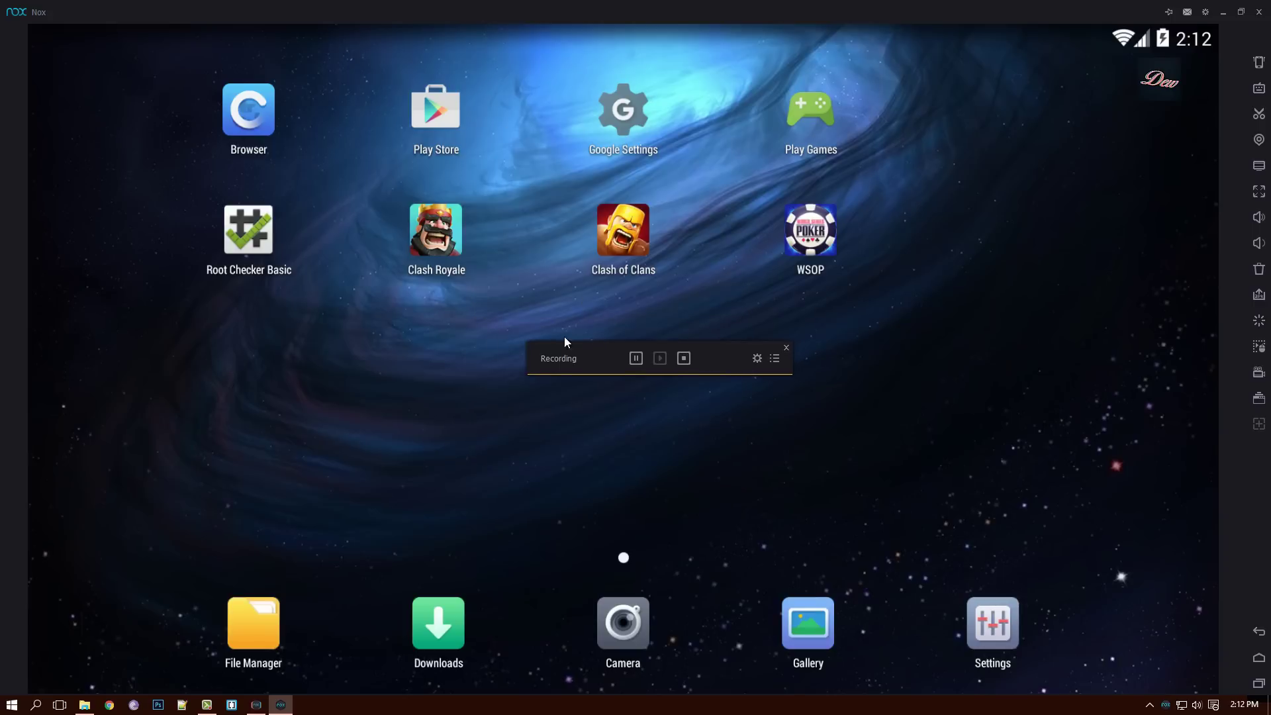
click(431, 119)
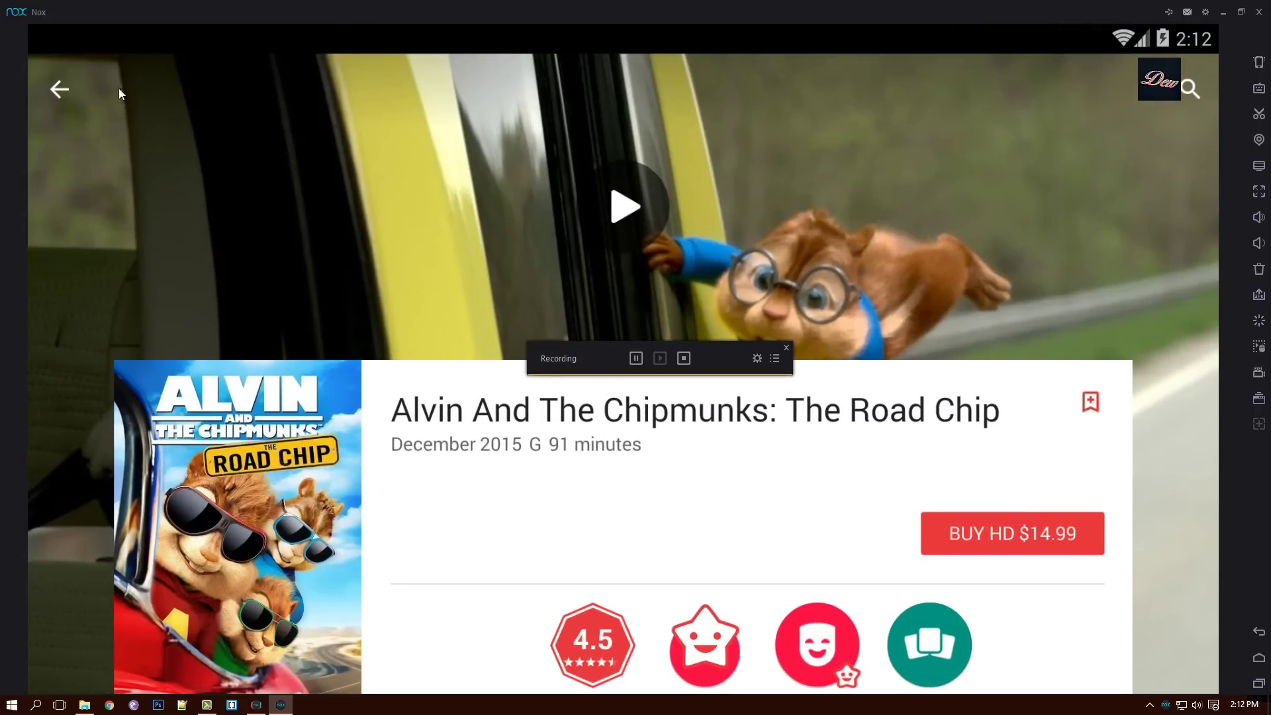
click(60, 88)
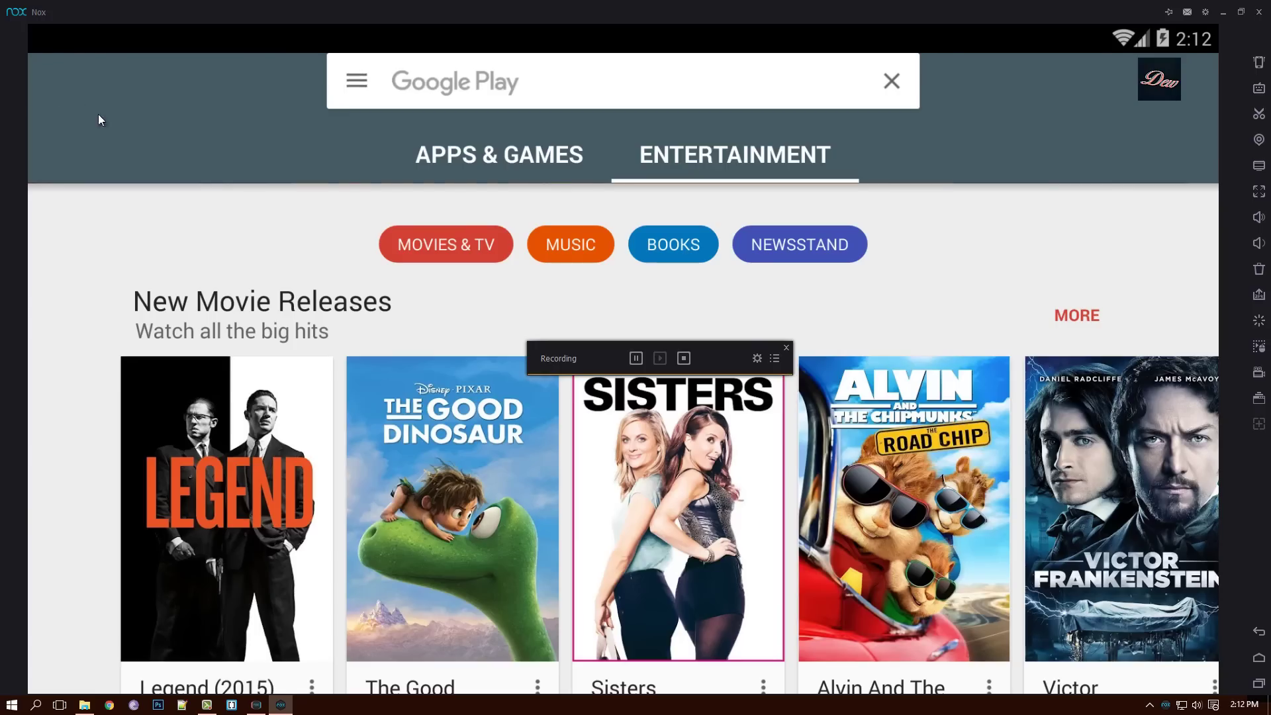
click(683, 359)
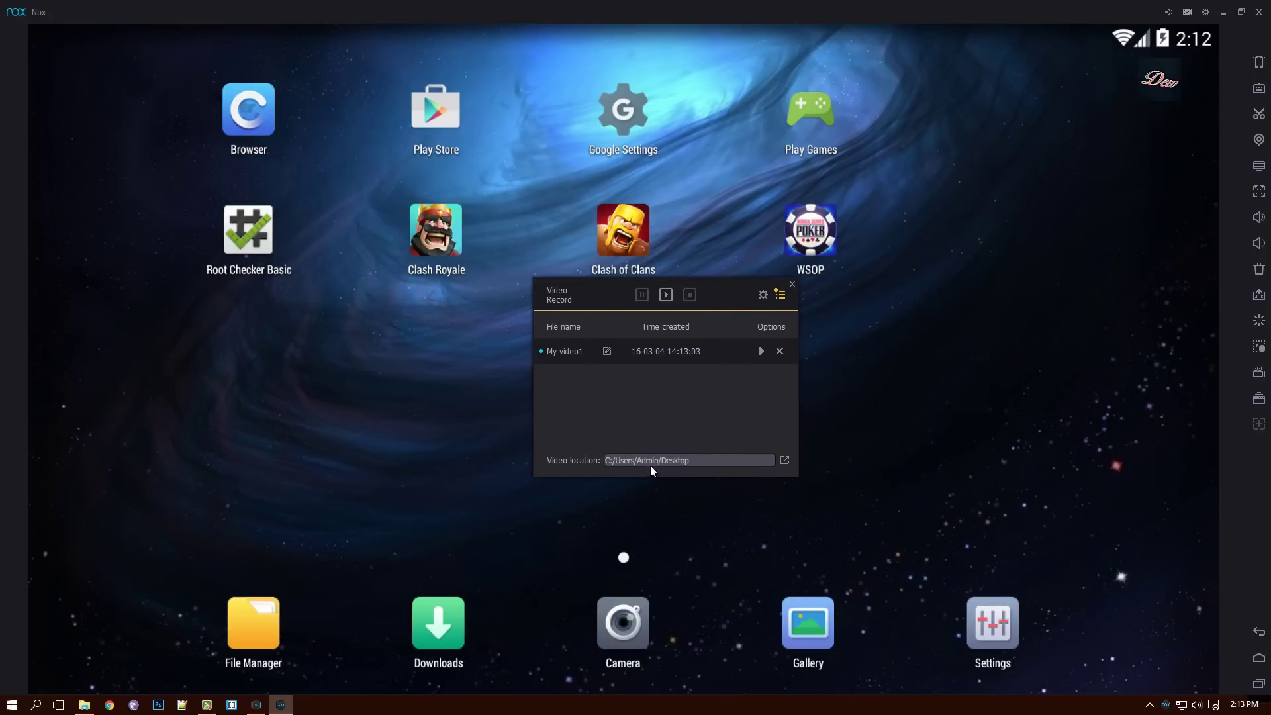
Step: Play back My video1 from the recordings folder in VLC, then return to the emulator
click(791, 287)
click(1221, 11)
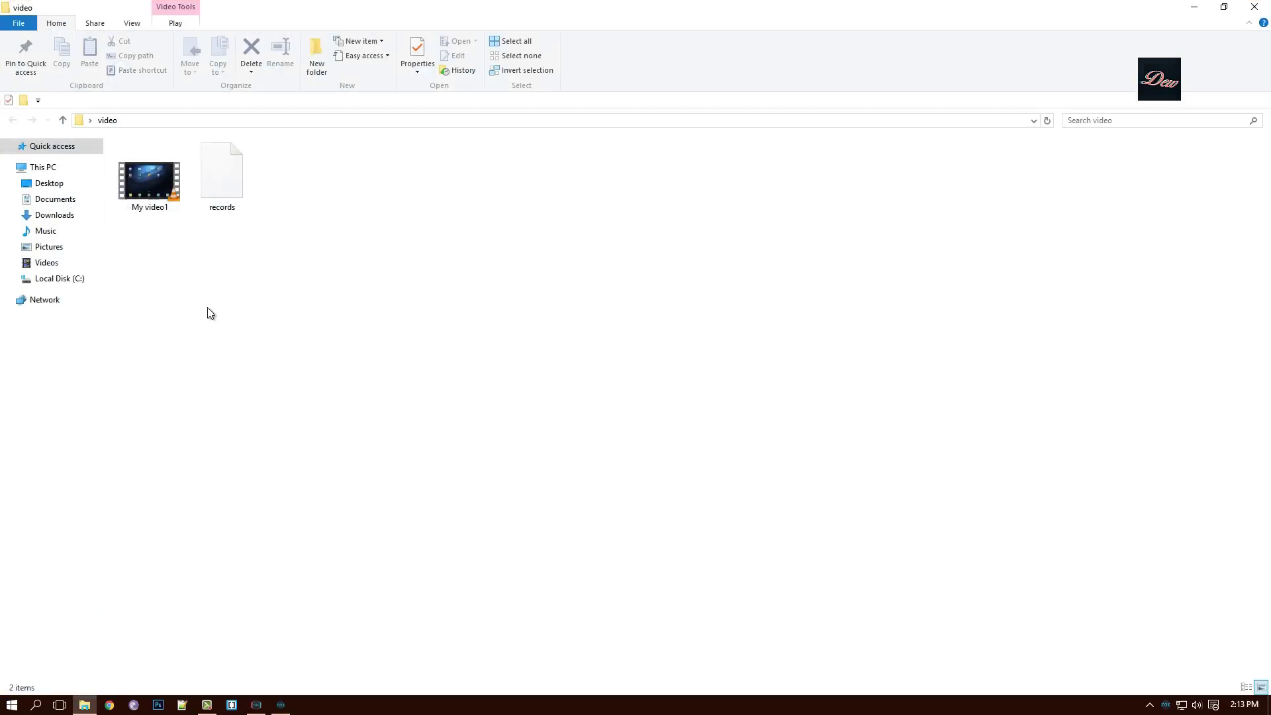
double_click(150, 181)
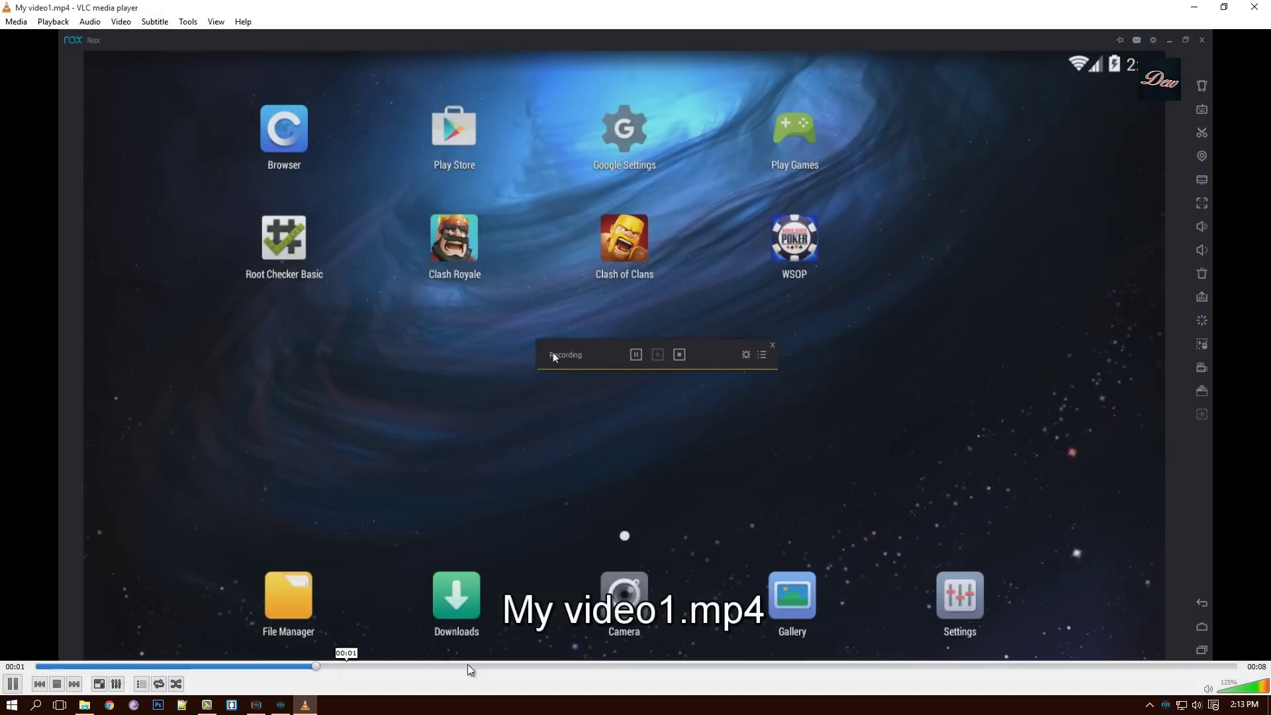
click(770, 666)
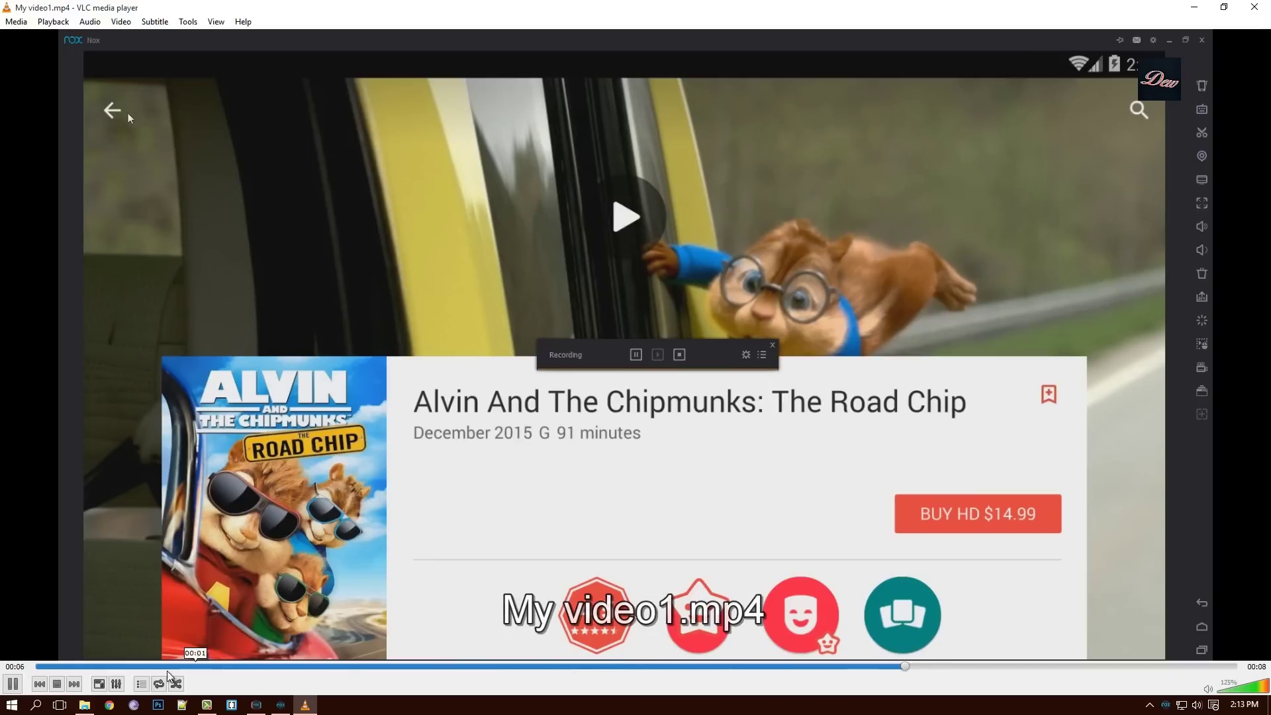
key(space)
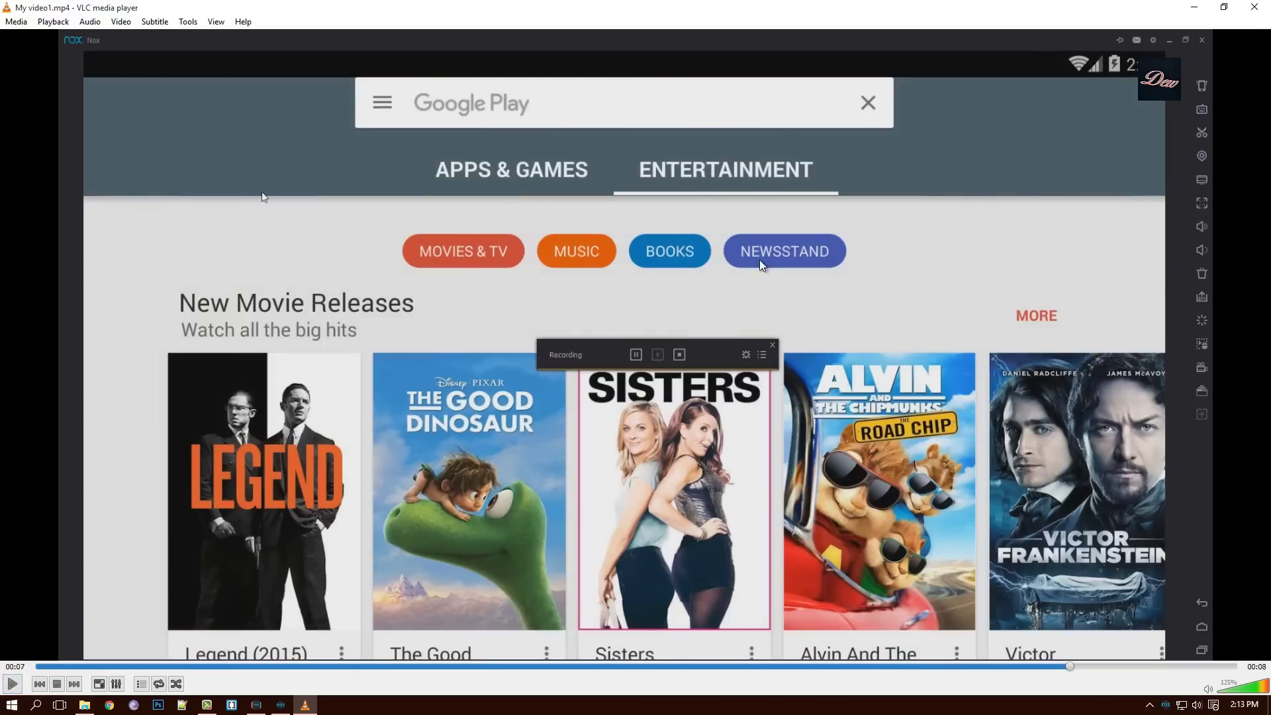
click(1254, 7)
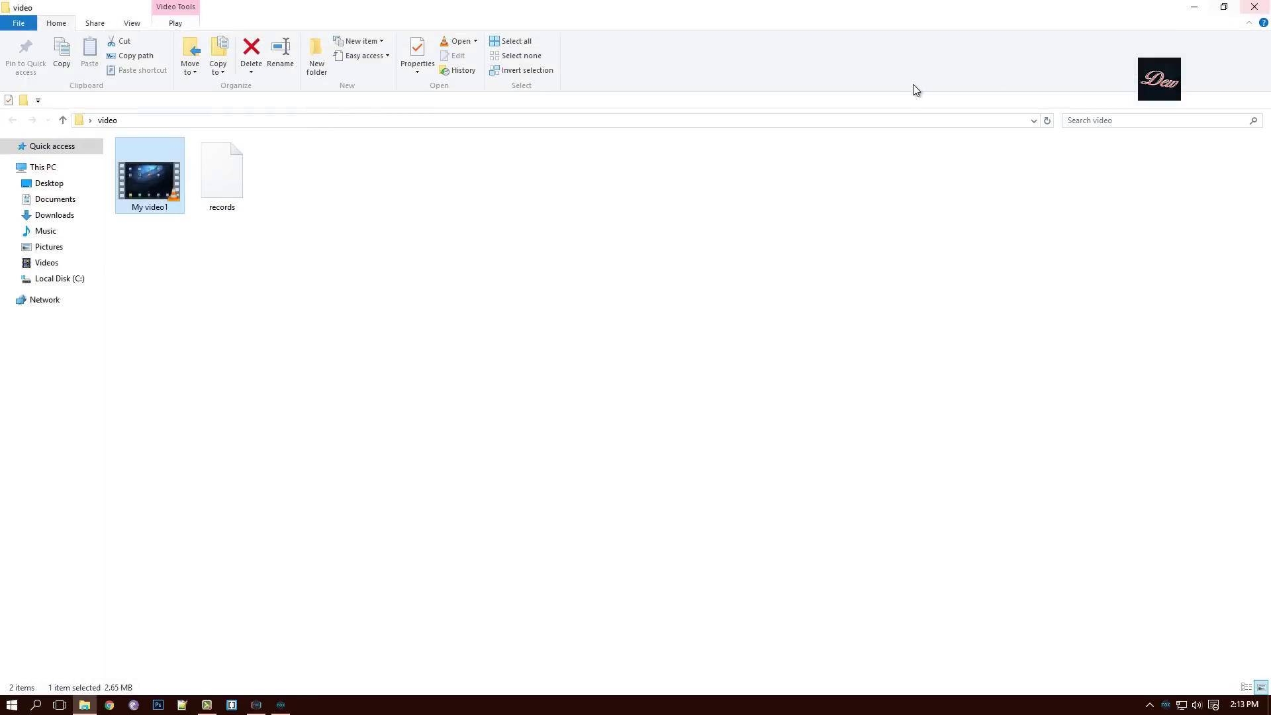
click(1254, 7)
click(281, 704)
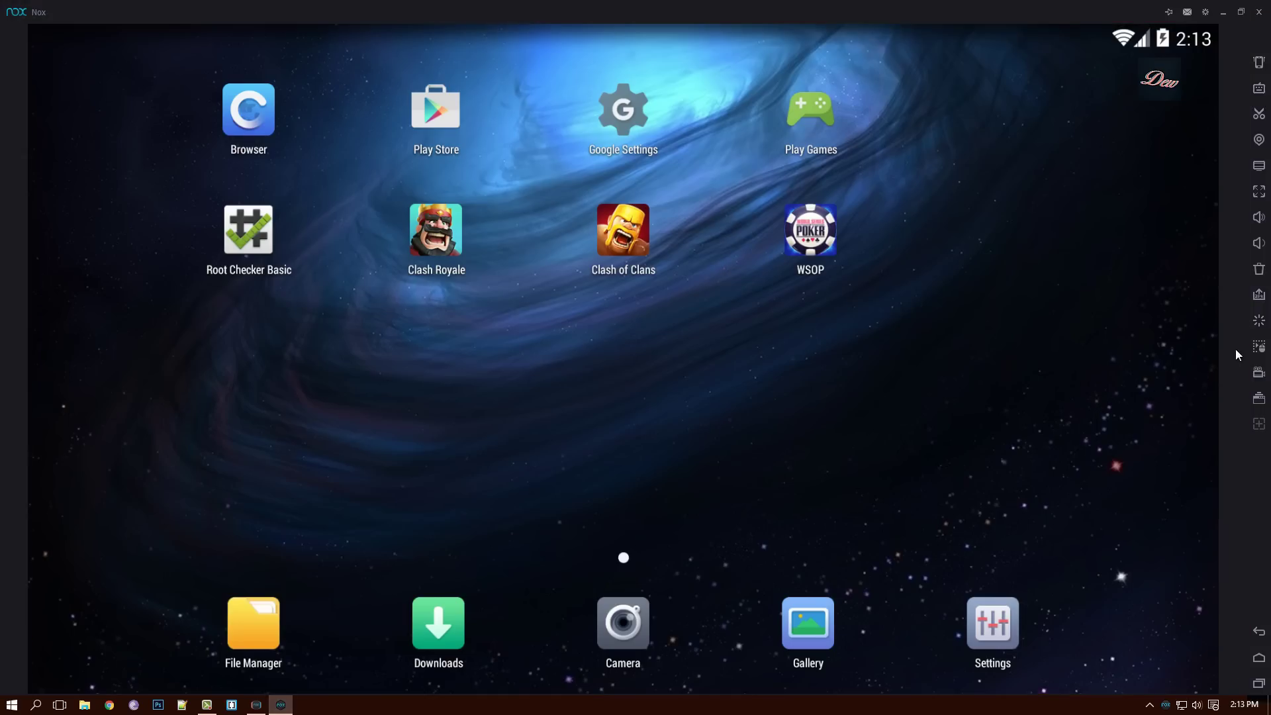
Step: Centre the Macro Recorder panel and start recording a macro
click(1258, 346)
drag(1025, 267, 650, 292)
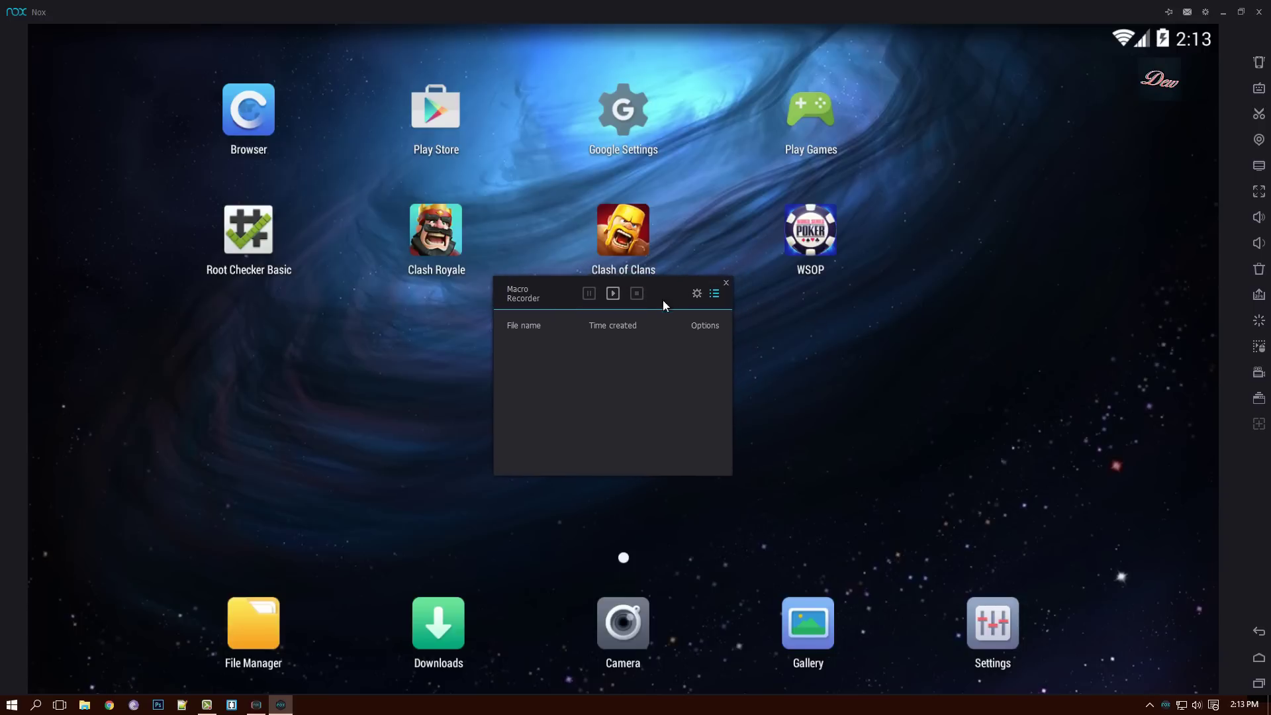
drag(662, 300, 709, 315)
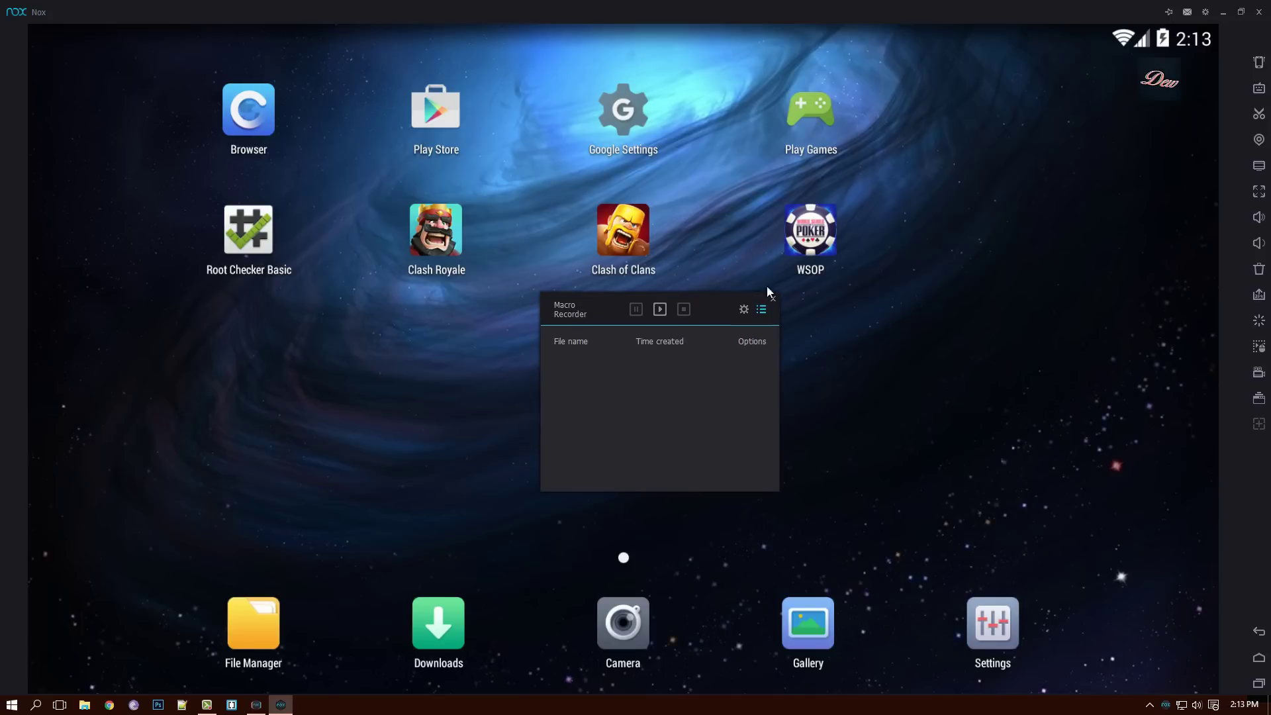
click(659, 309)
Step: Record opening Settings > Apps, save the macro as My scripts1, and go back to Settings
click(1000, 634)
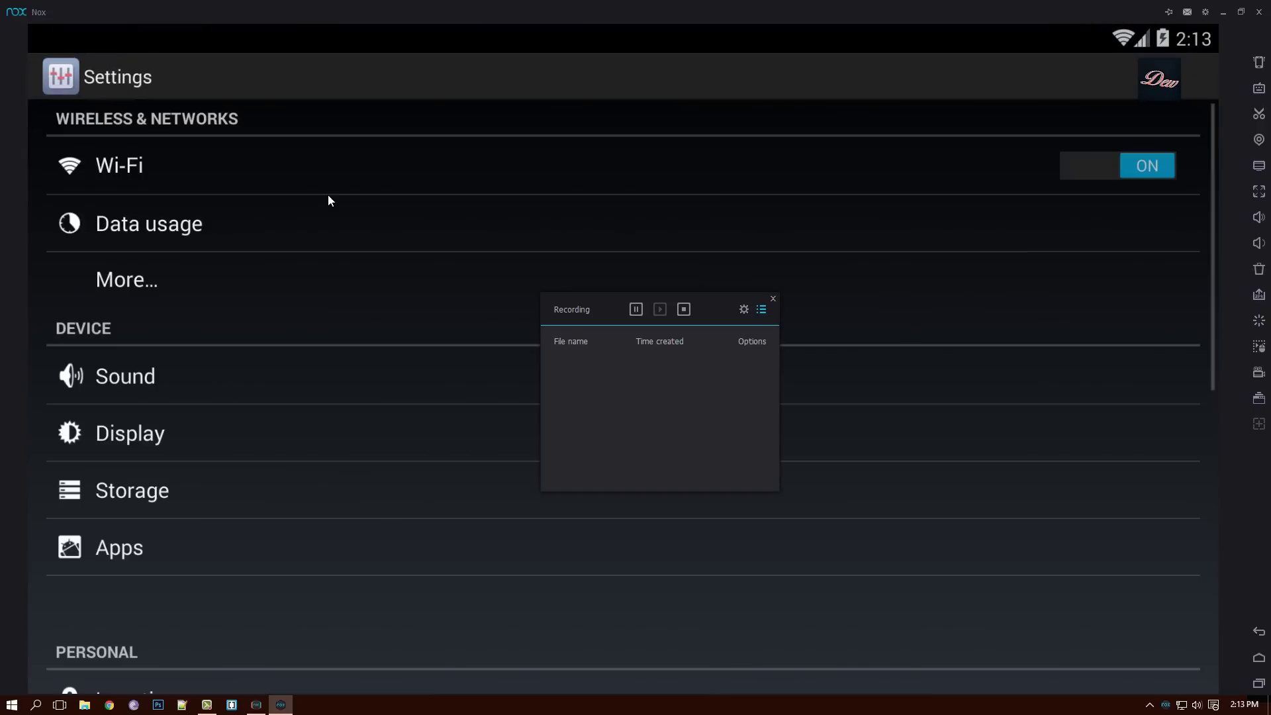
click(176, 549)
scroll(275, 536, down, 2)
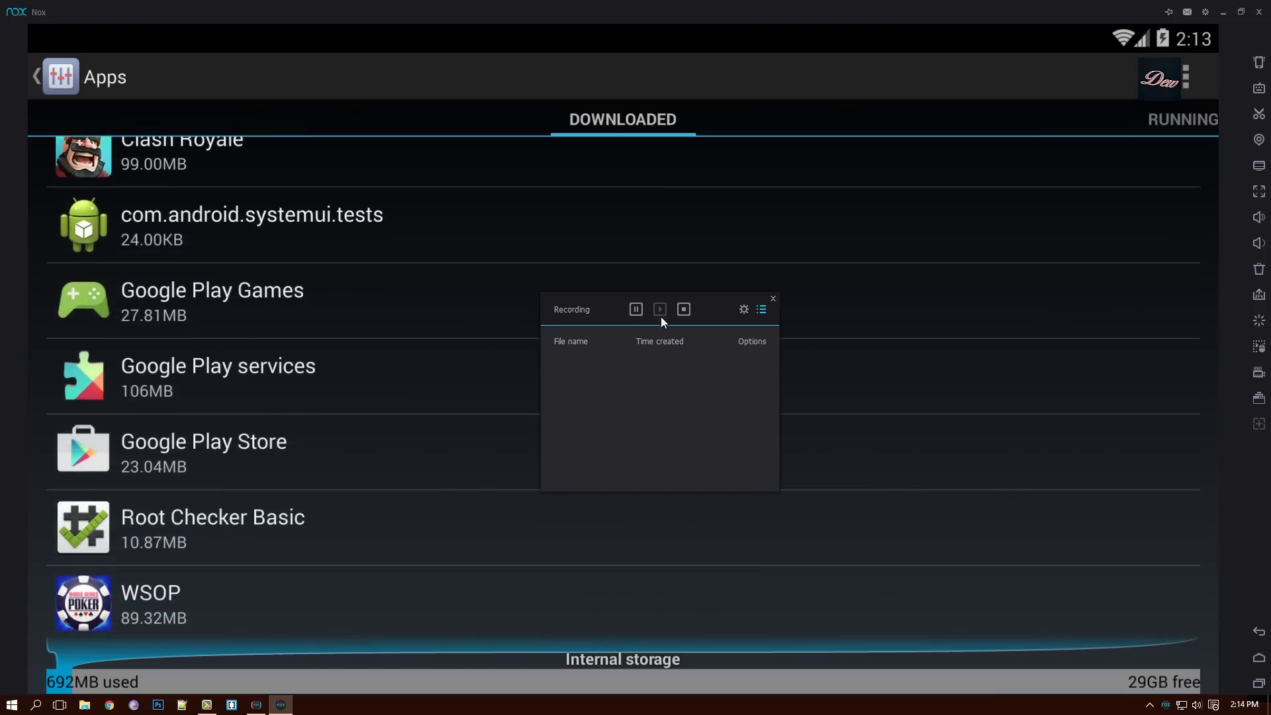
click(683, 309)
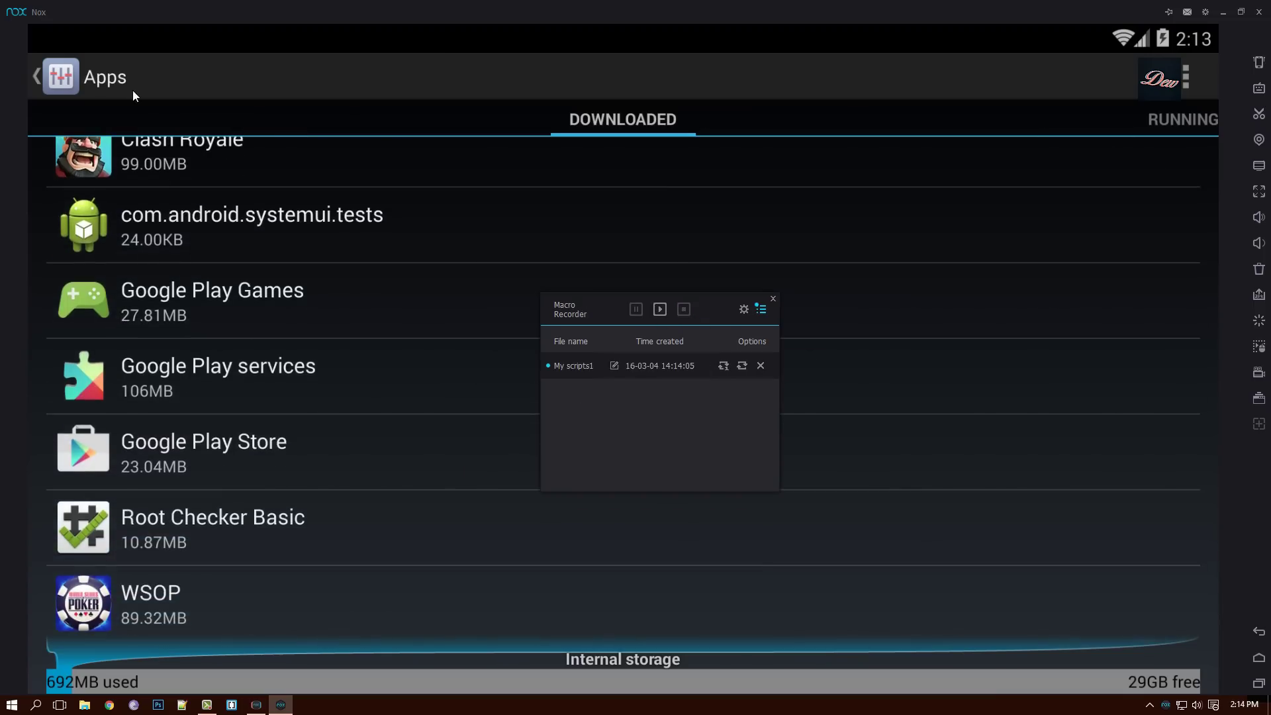
click(46, 80)
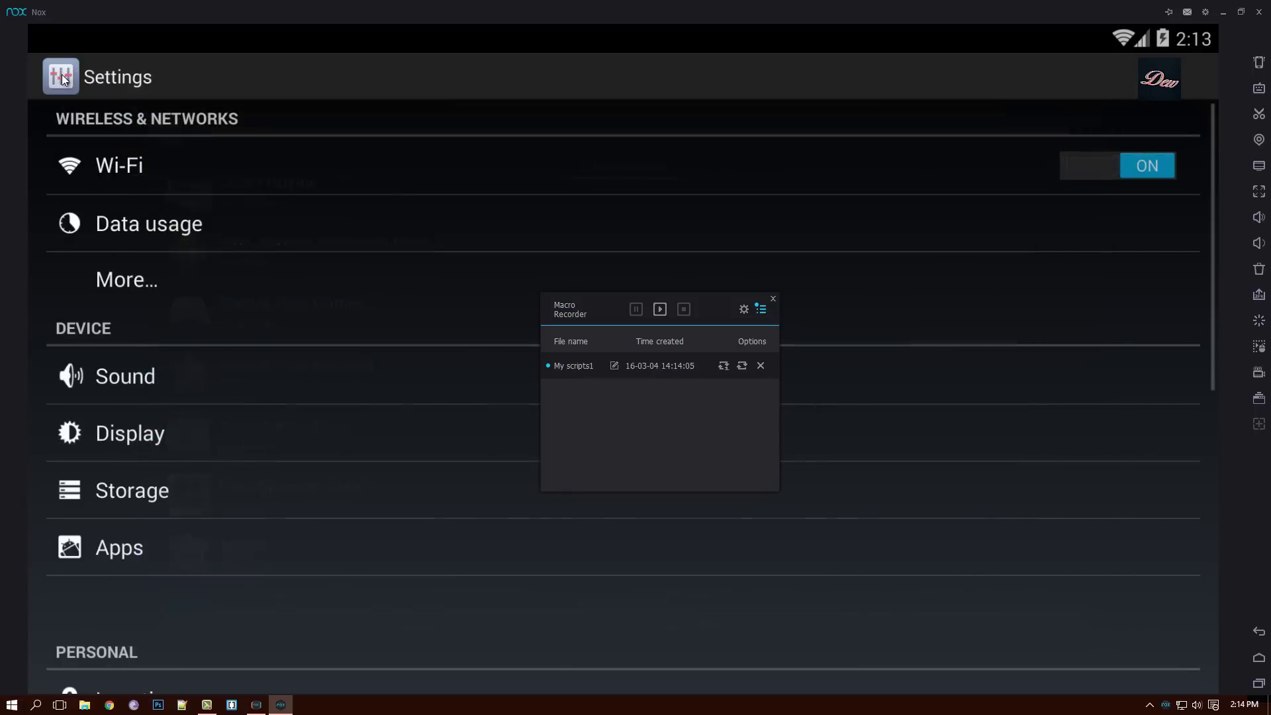
Step: Replay My scripts1 from the home screen, delete it, close the Macro Recorder and return home
click(1254, 633)
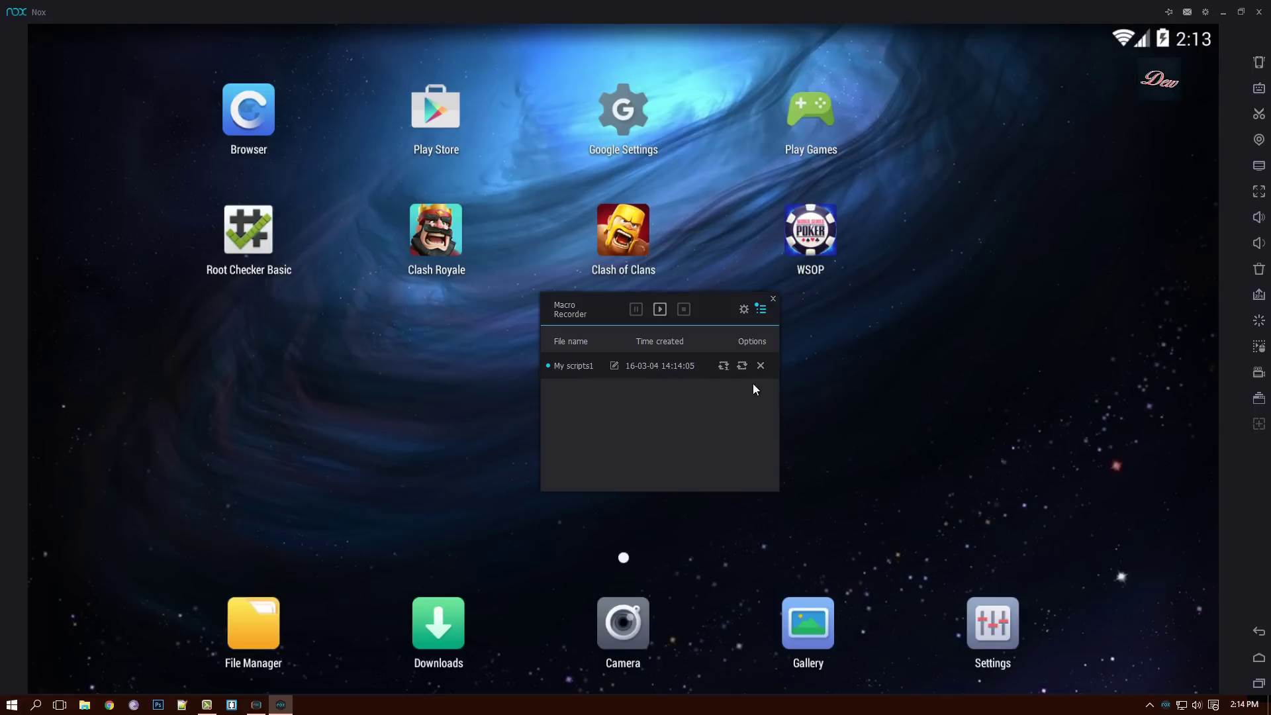
click(723, 366)
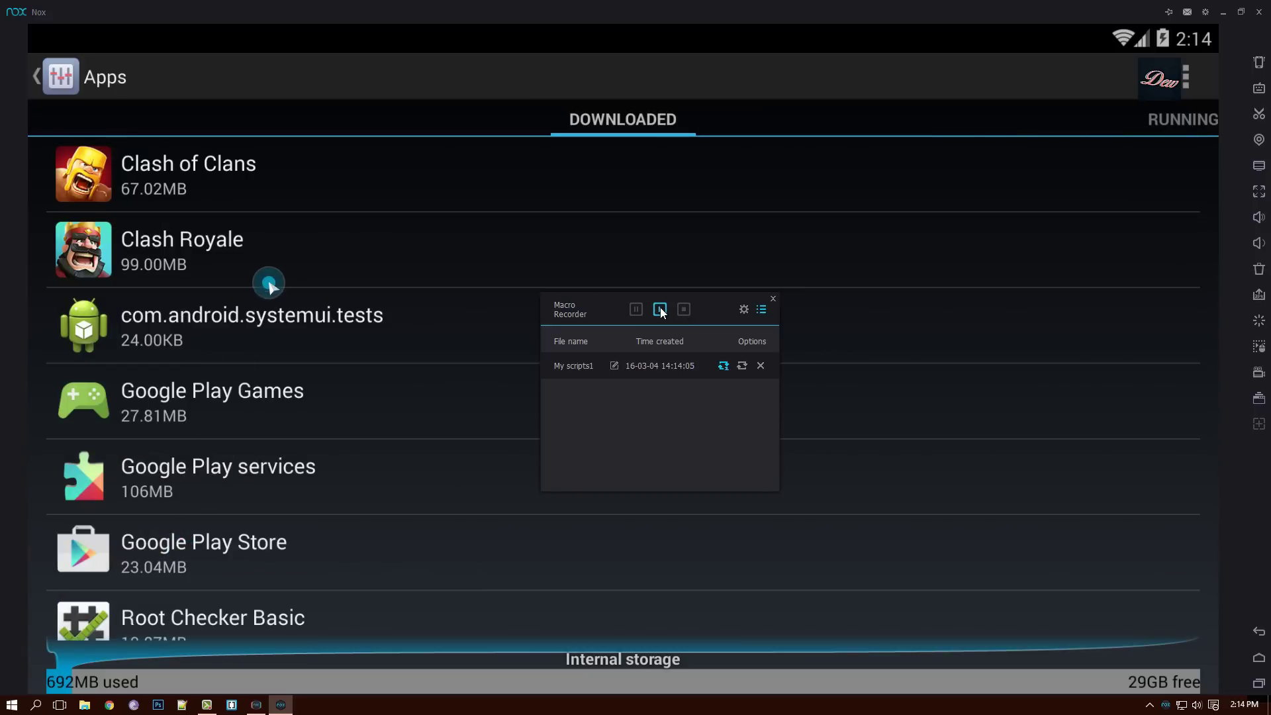
click(762, 366)
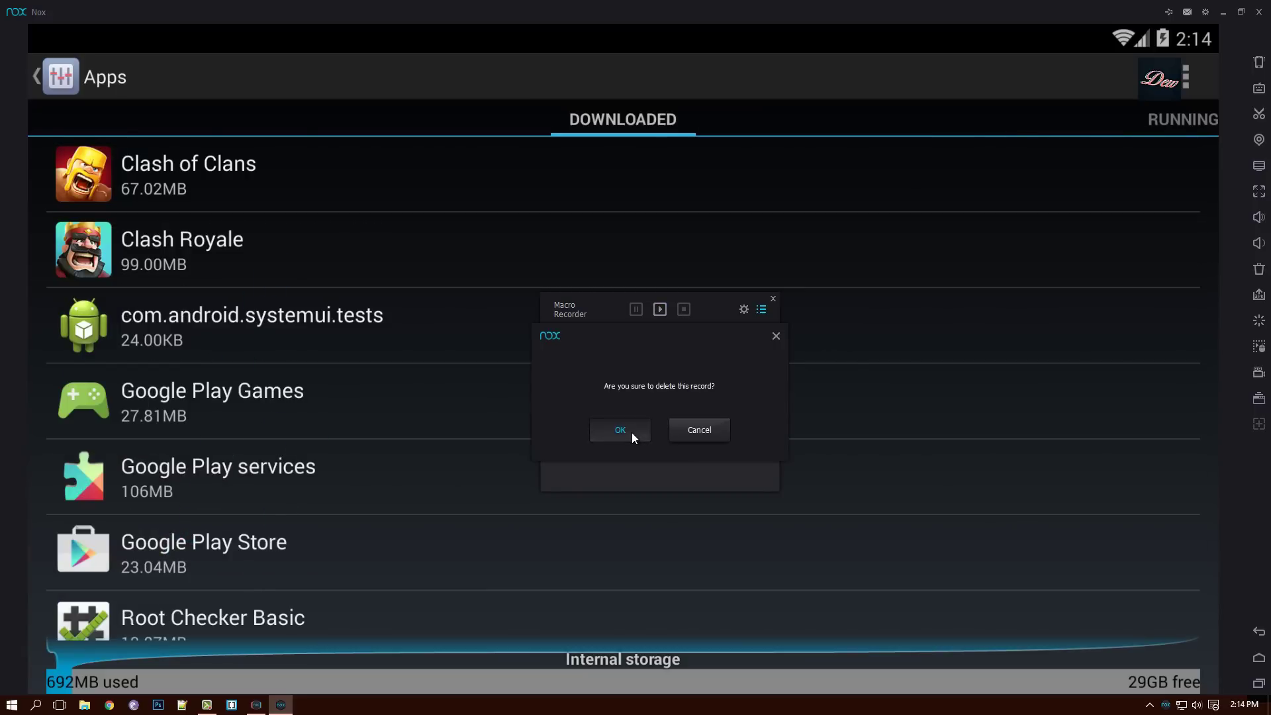
click(631, 431)
click(774, 296)
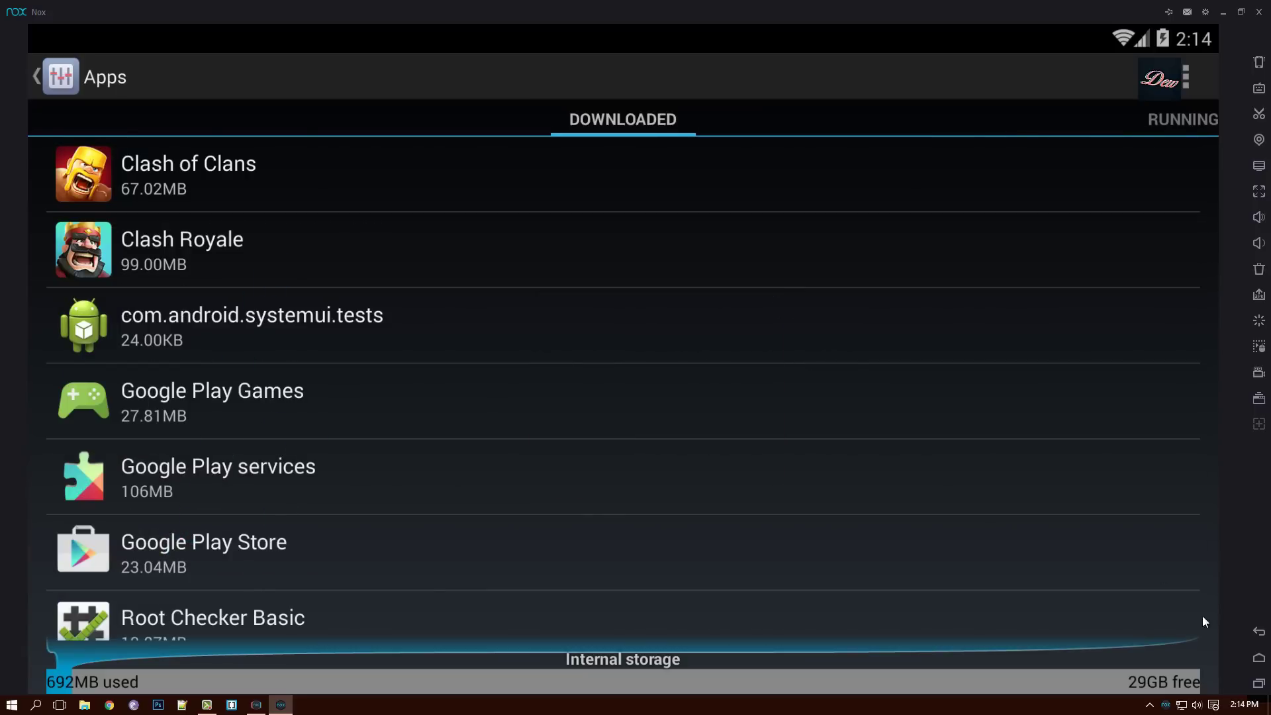
click(1258, 659)
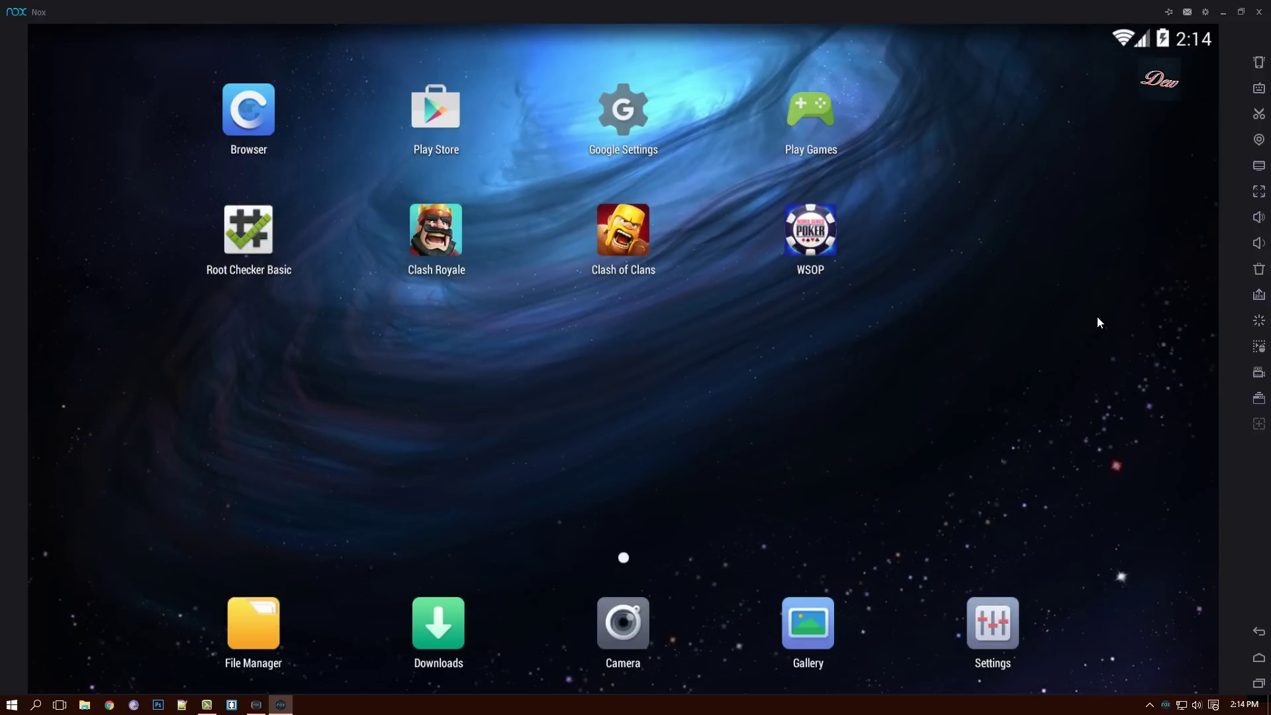
click(1257, 296)
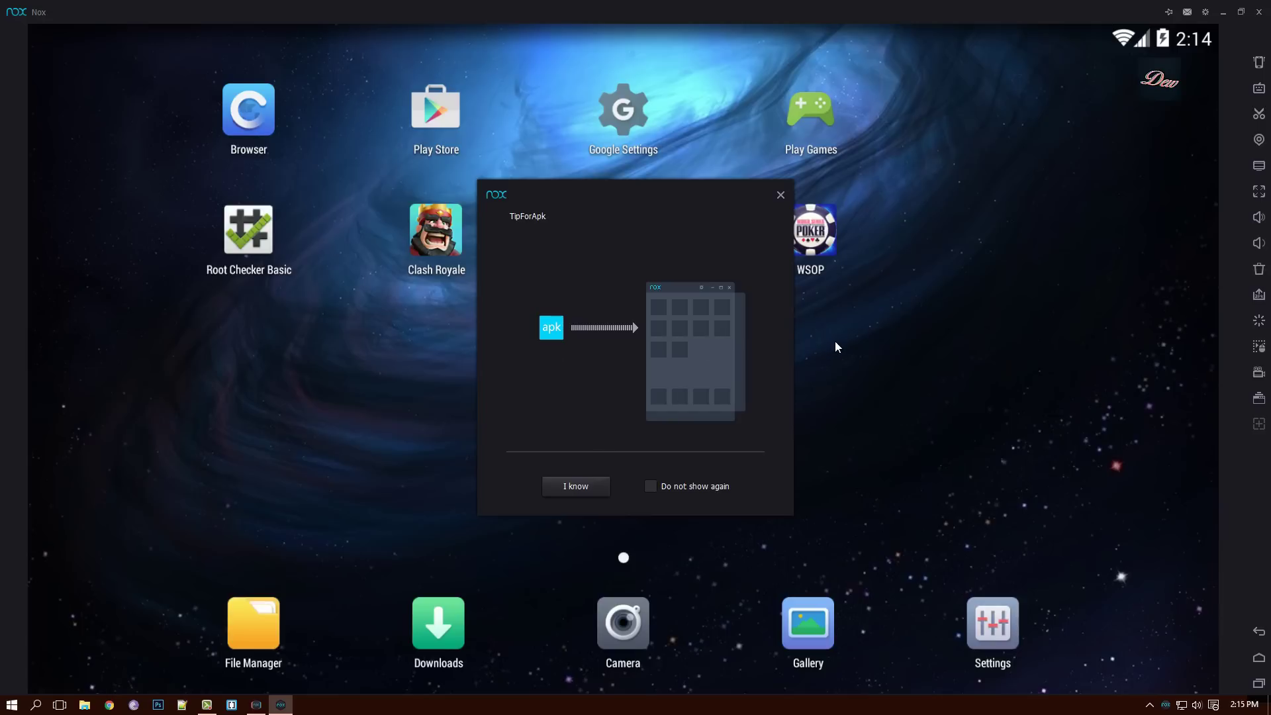
click(575, 485)
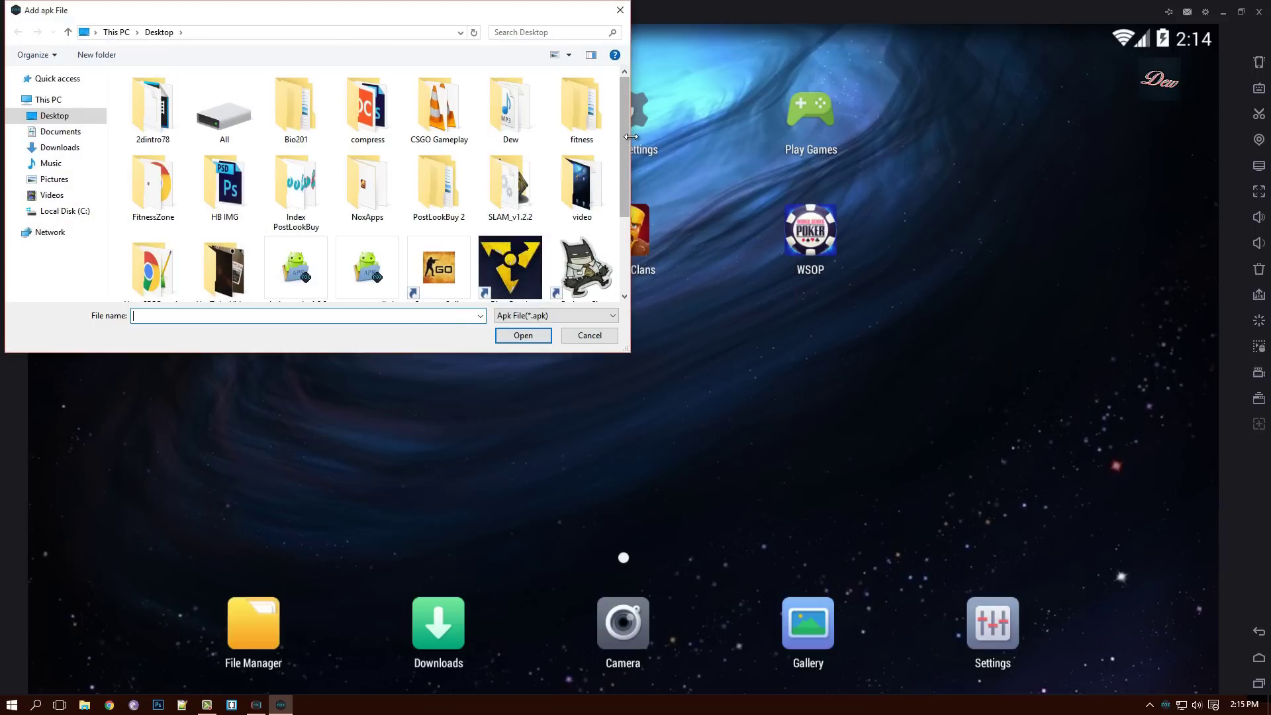
drag(626, 150, 621, 235)
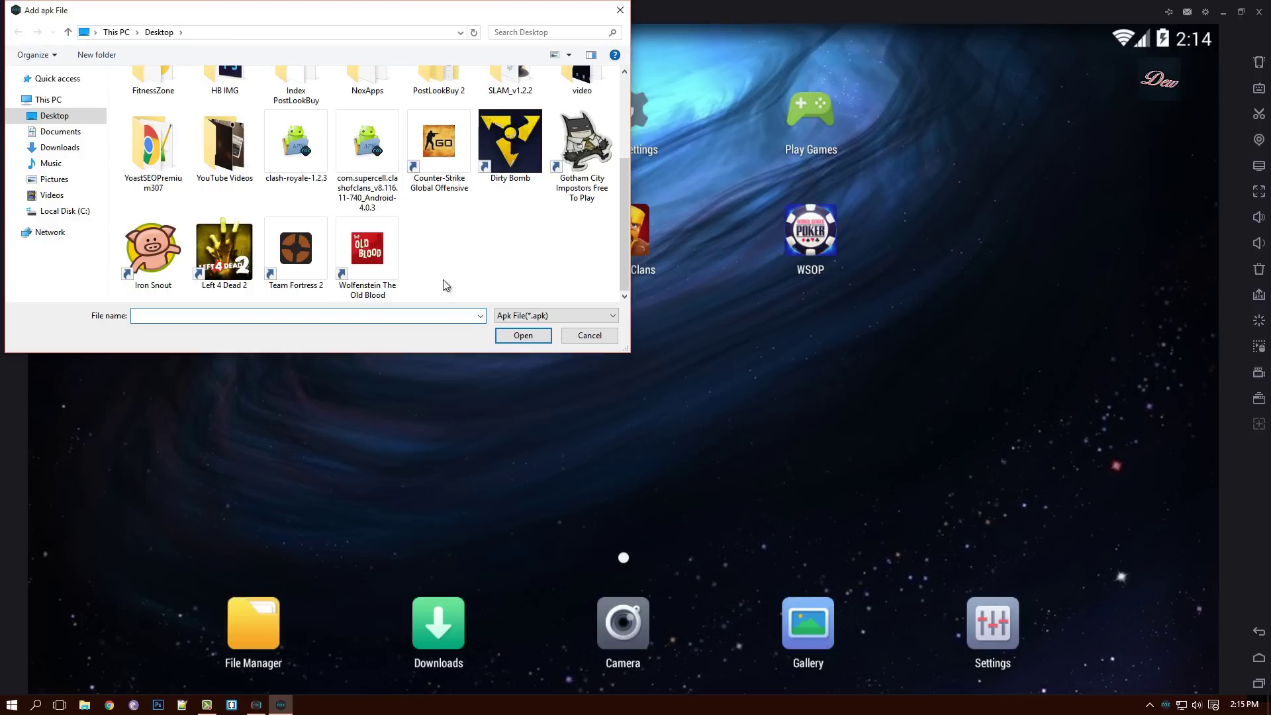
click(589, 336)
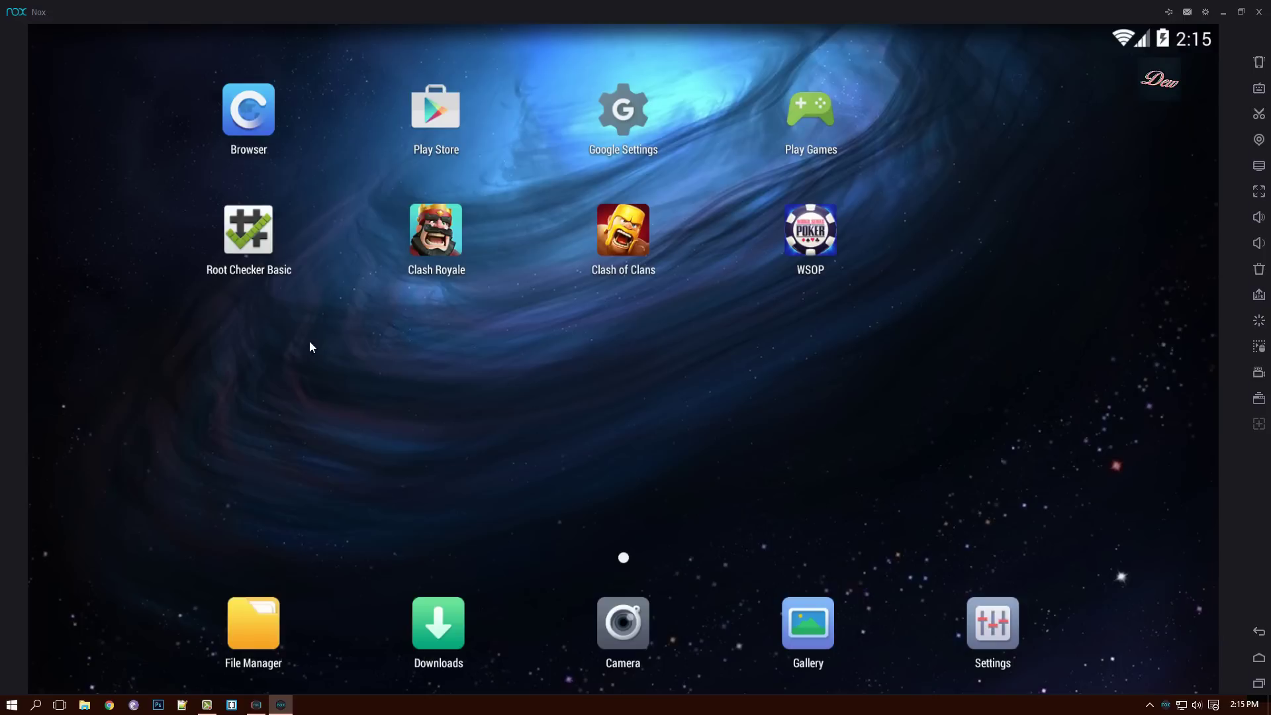
Step: Launch Clash of Clans and map M to the side tab, H to the swords icon and A to Attack
click(637, 226)
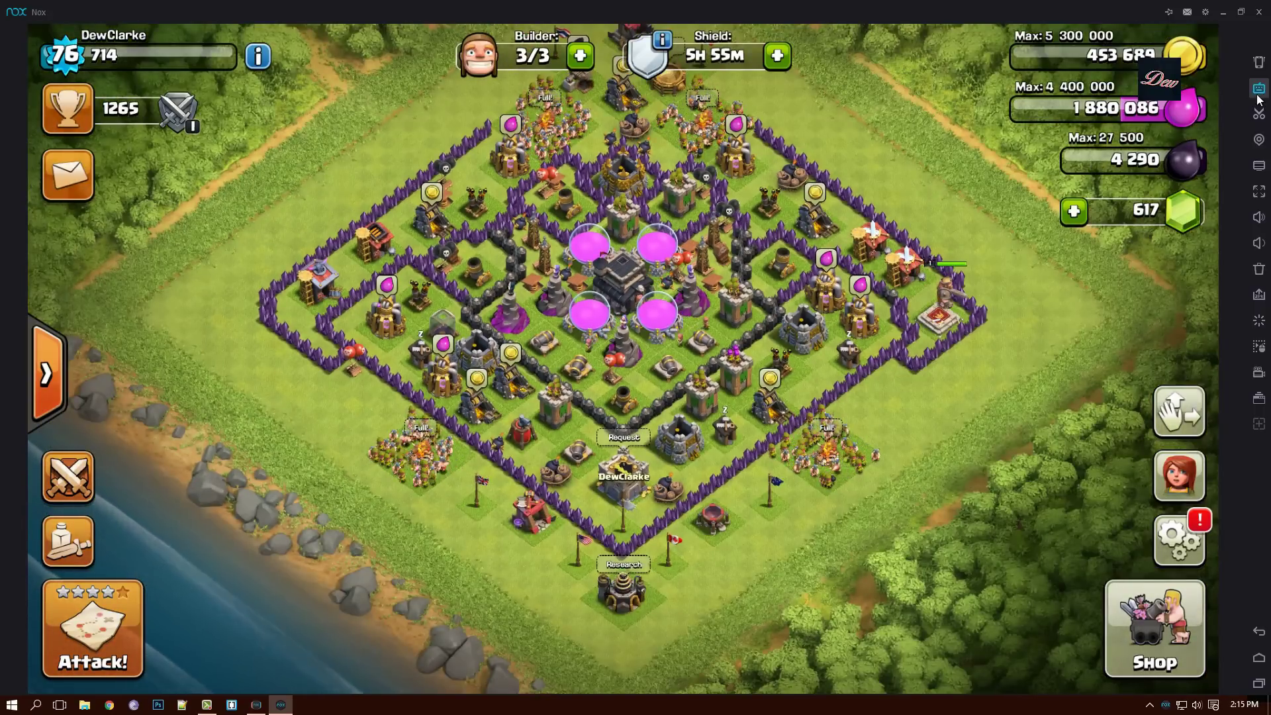
click(1259, 88)
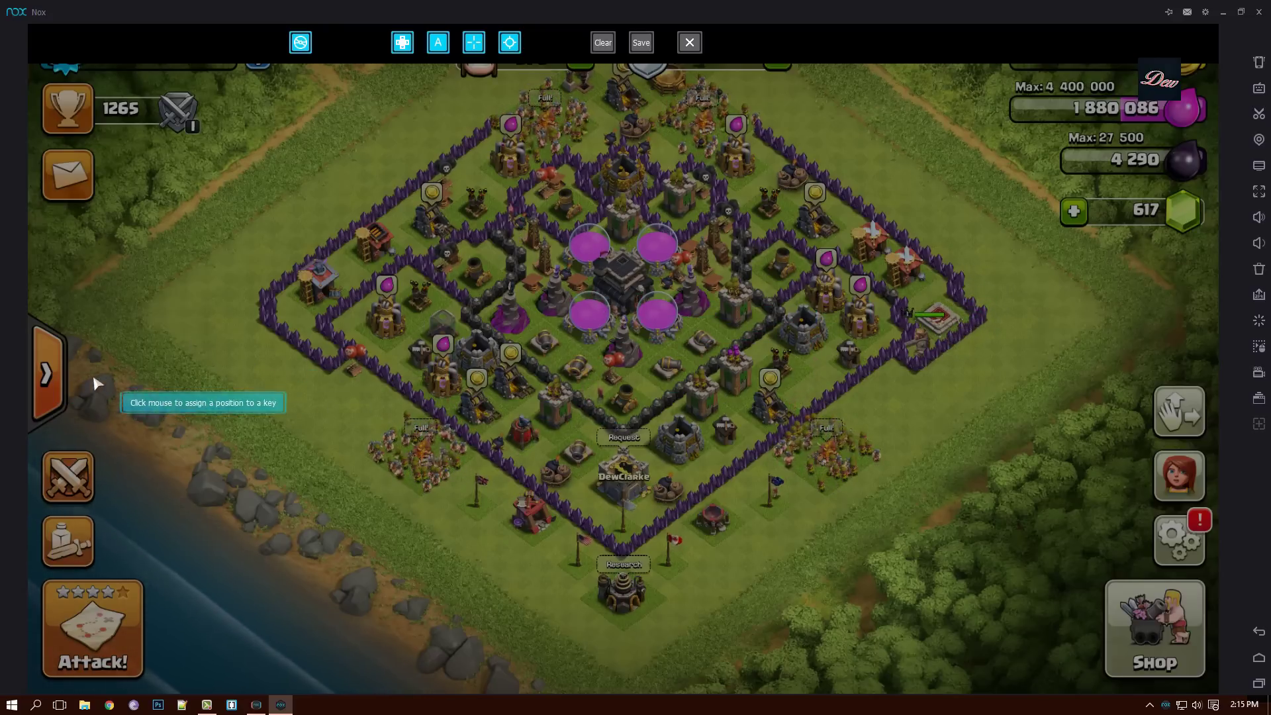
click(47, 365)
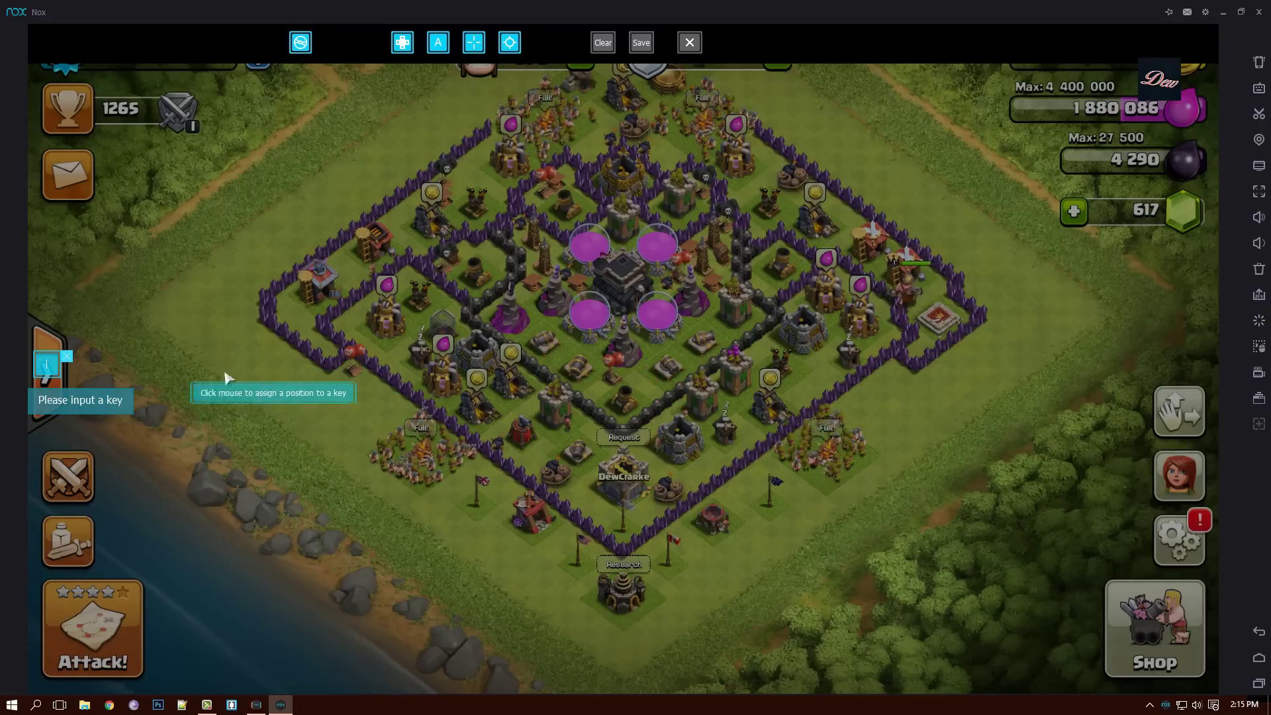
key(m)
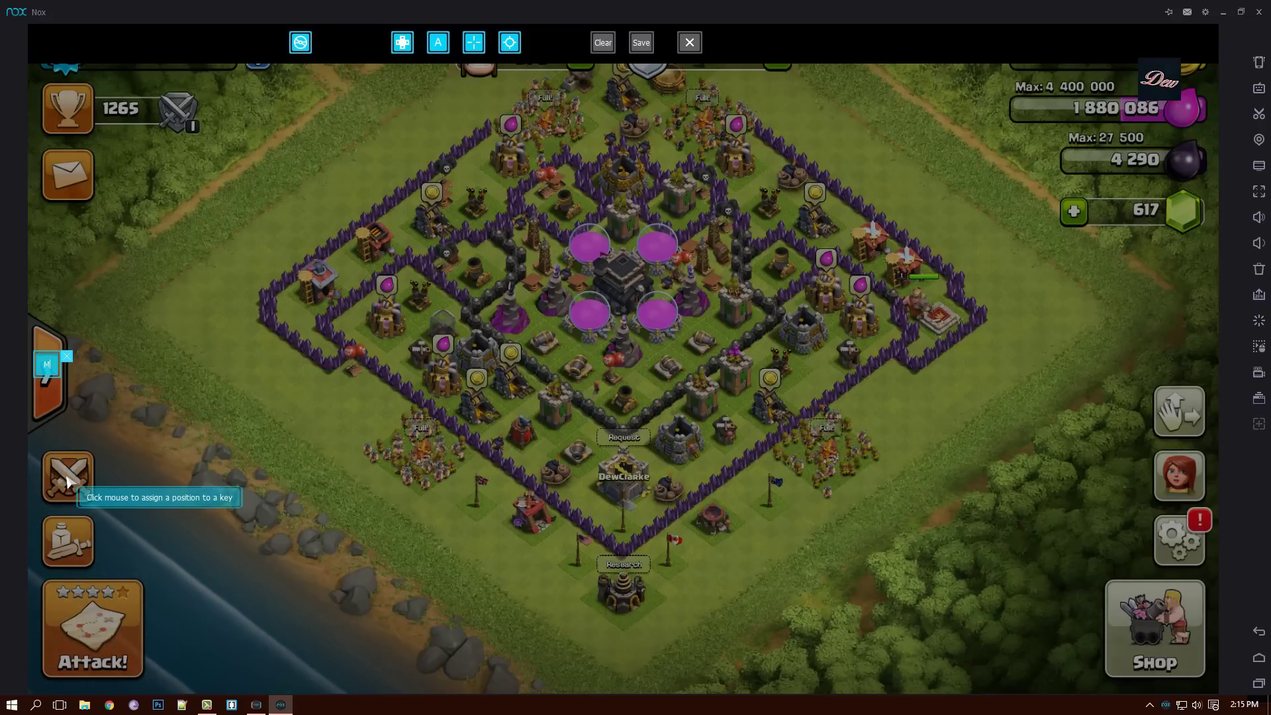
click(67, 474)
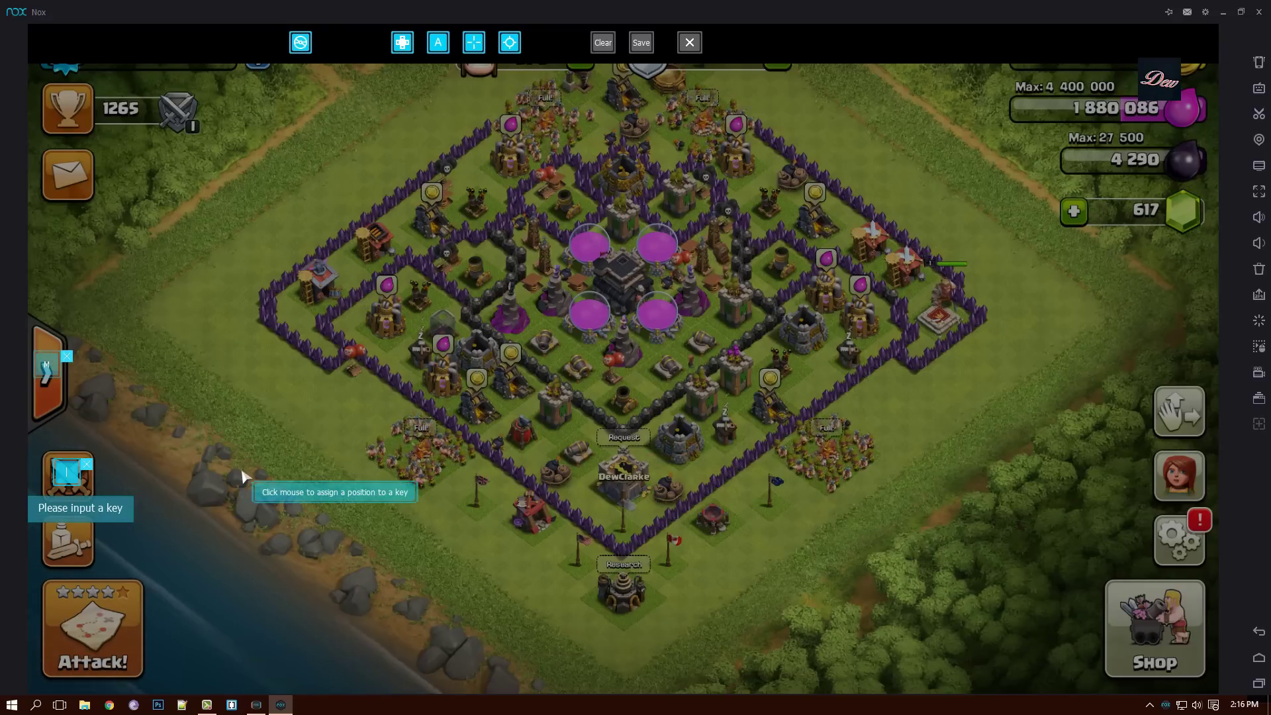
key(h)
click(98, 629)
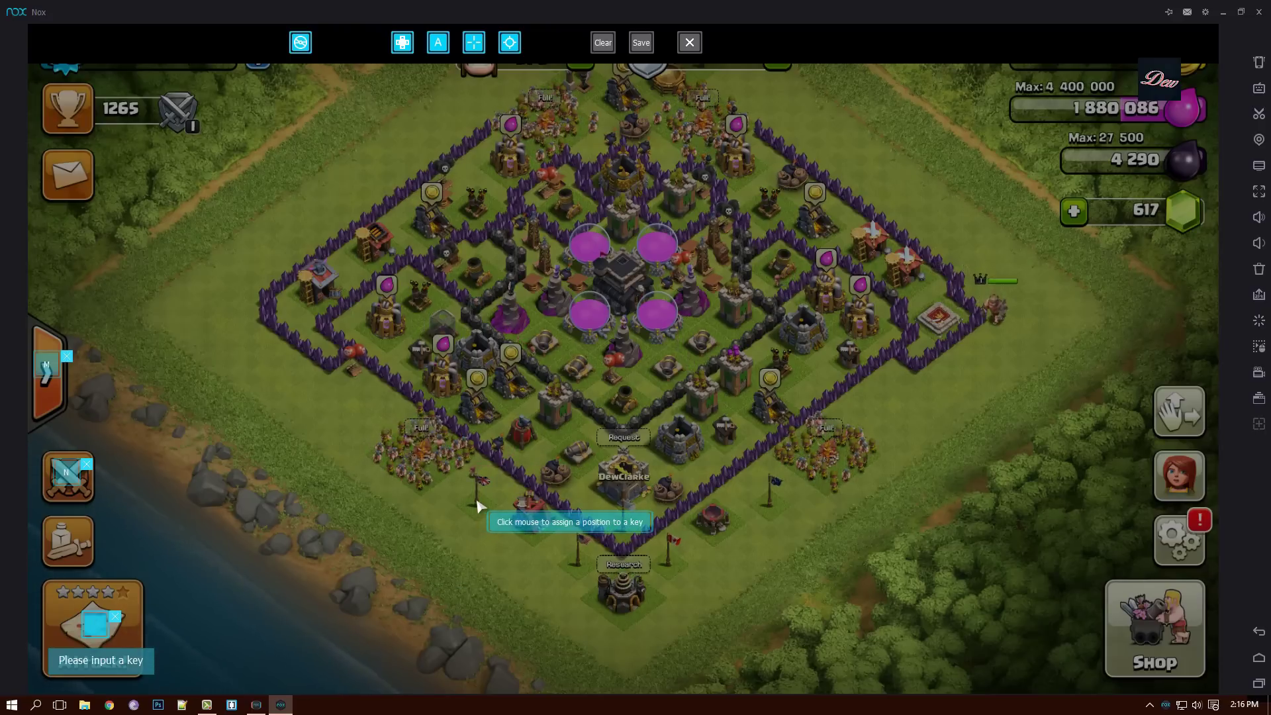
key(a)
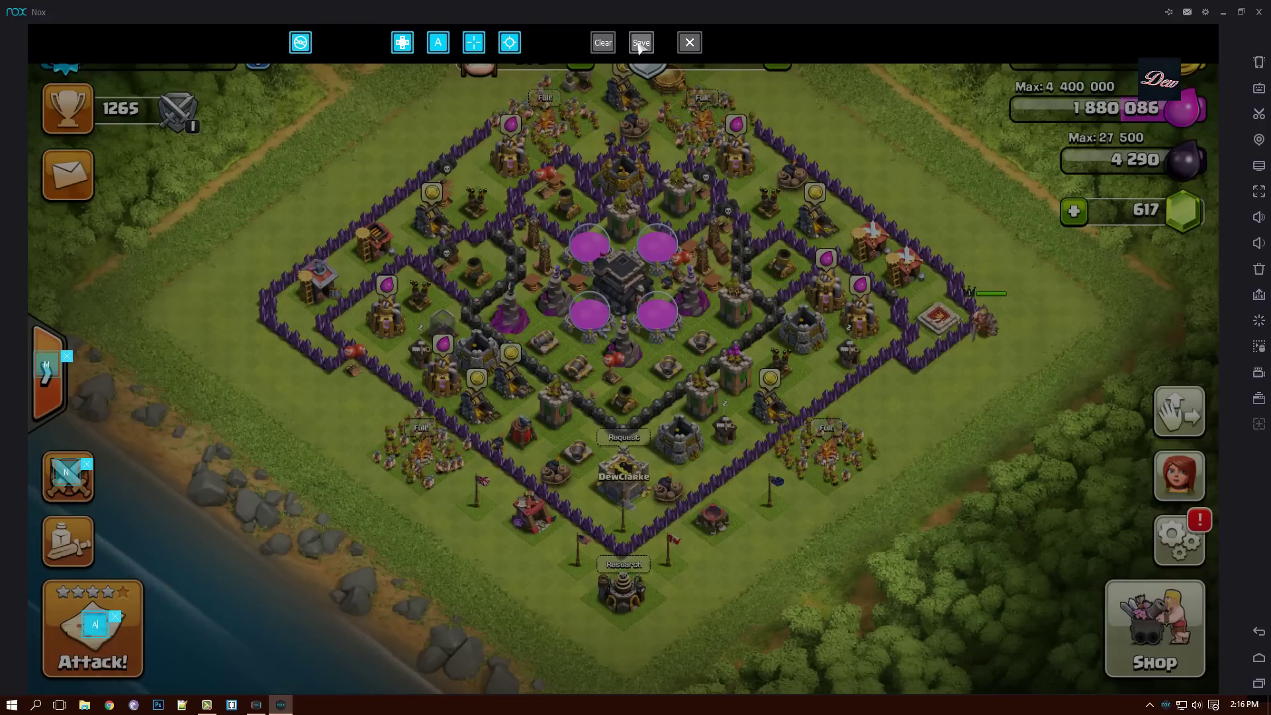
Step: Save the key mapping and close the attack screen back to the village
click(641, 42)
click(629, 415)
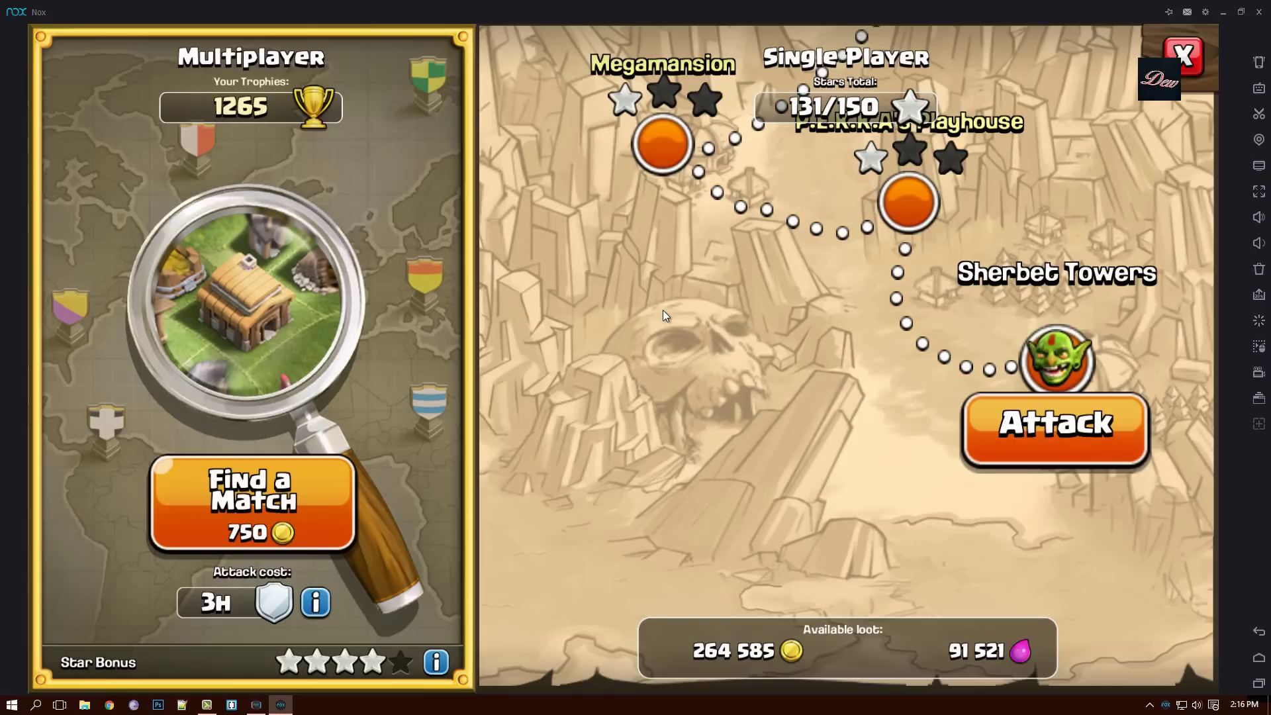
click(1185, 58)
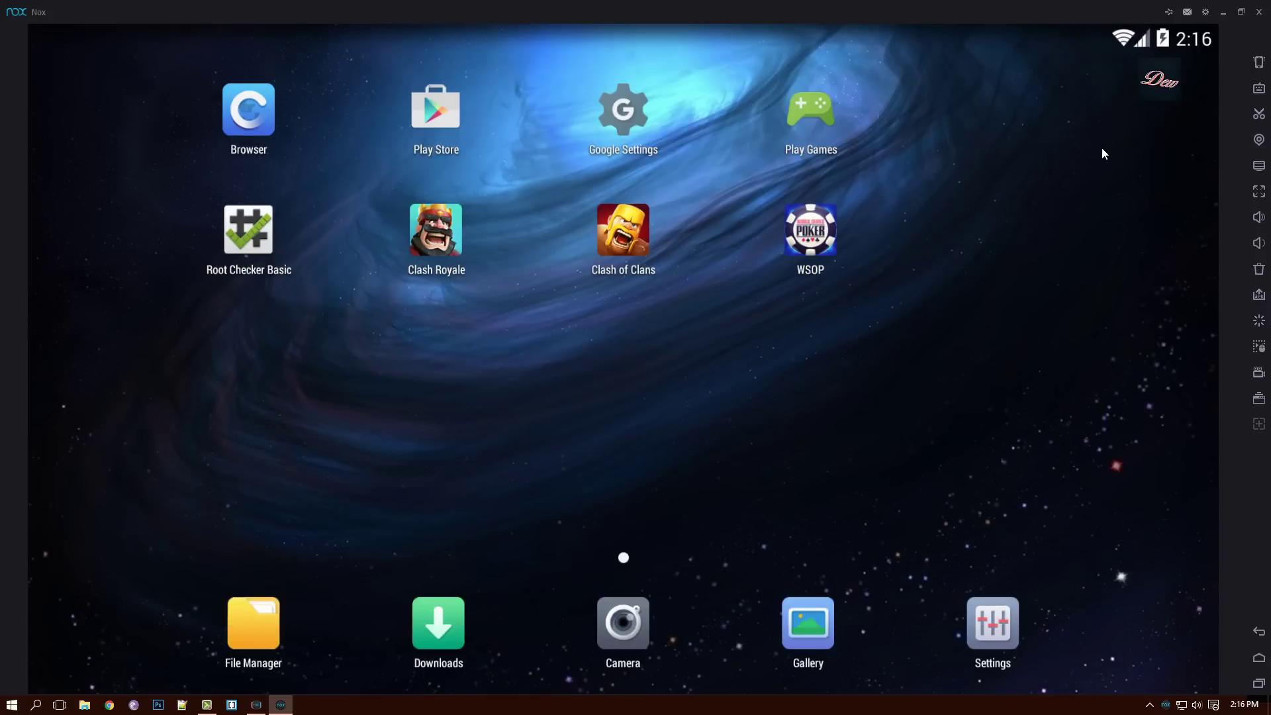
Step: Close the emulator window and launch Nox Multi-Drive from the desktop
click(1259, 12)
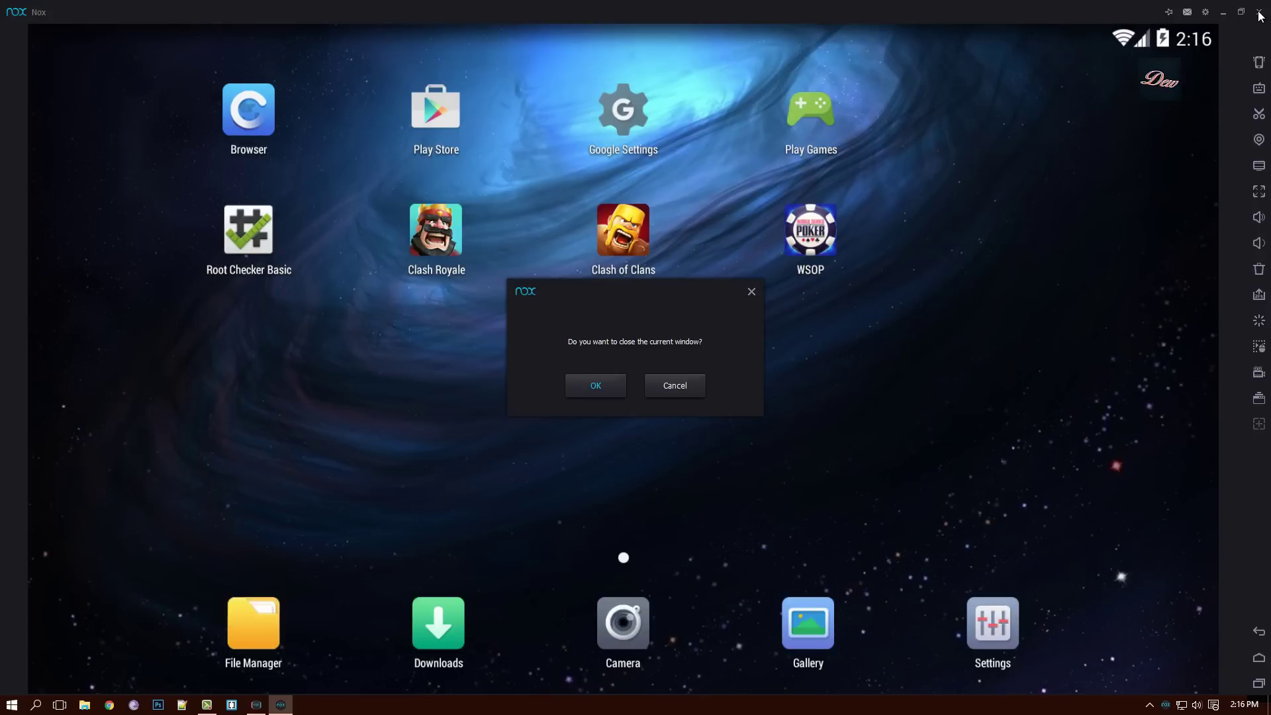
click(585, 389)
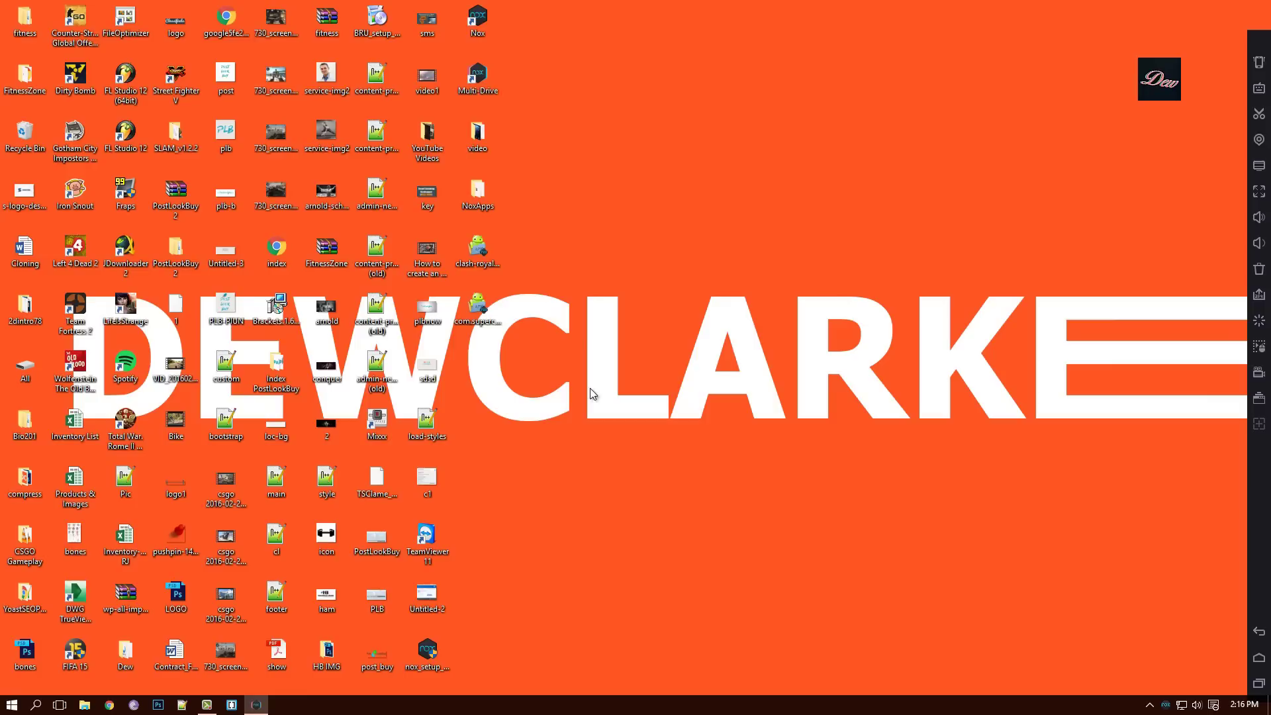
double_click(482, 90)
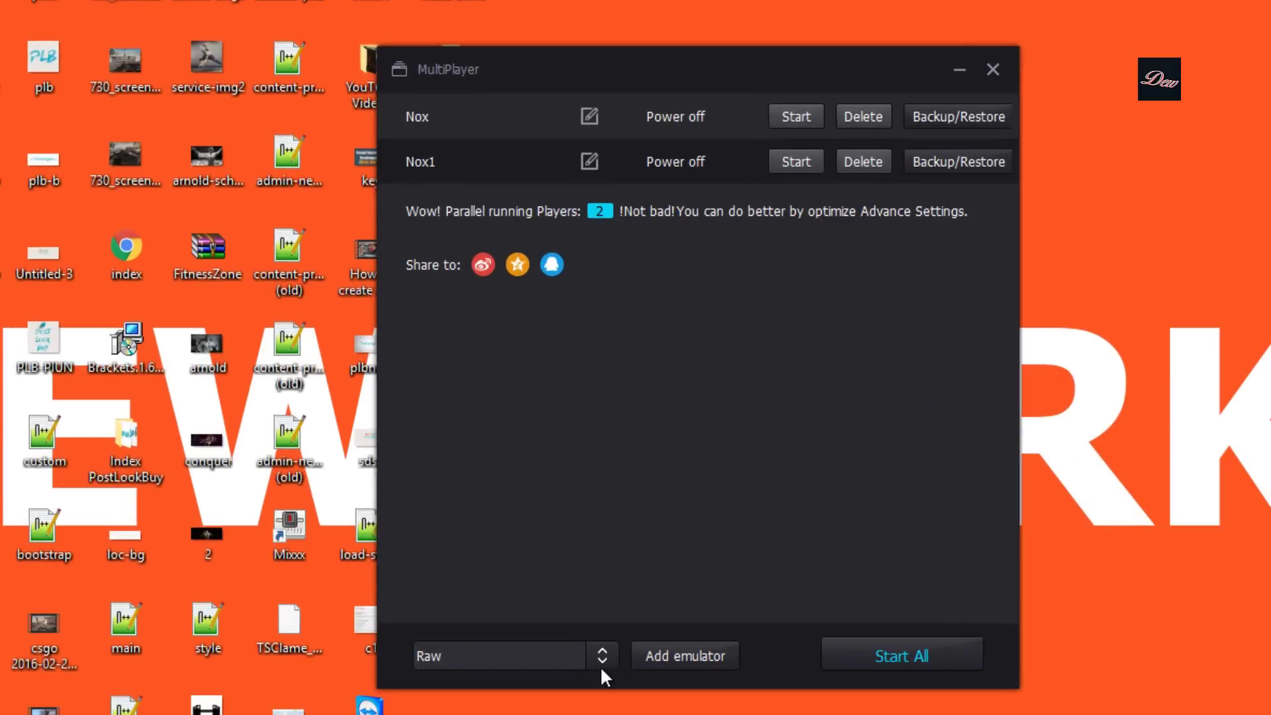
Step: Add a third emulator, Nox2, and start Nox1 and Nox2
click(660, 650)
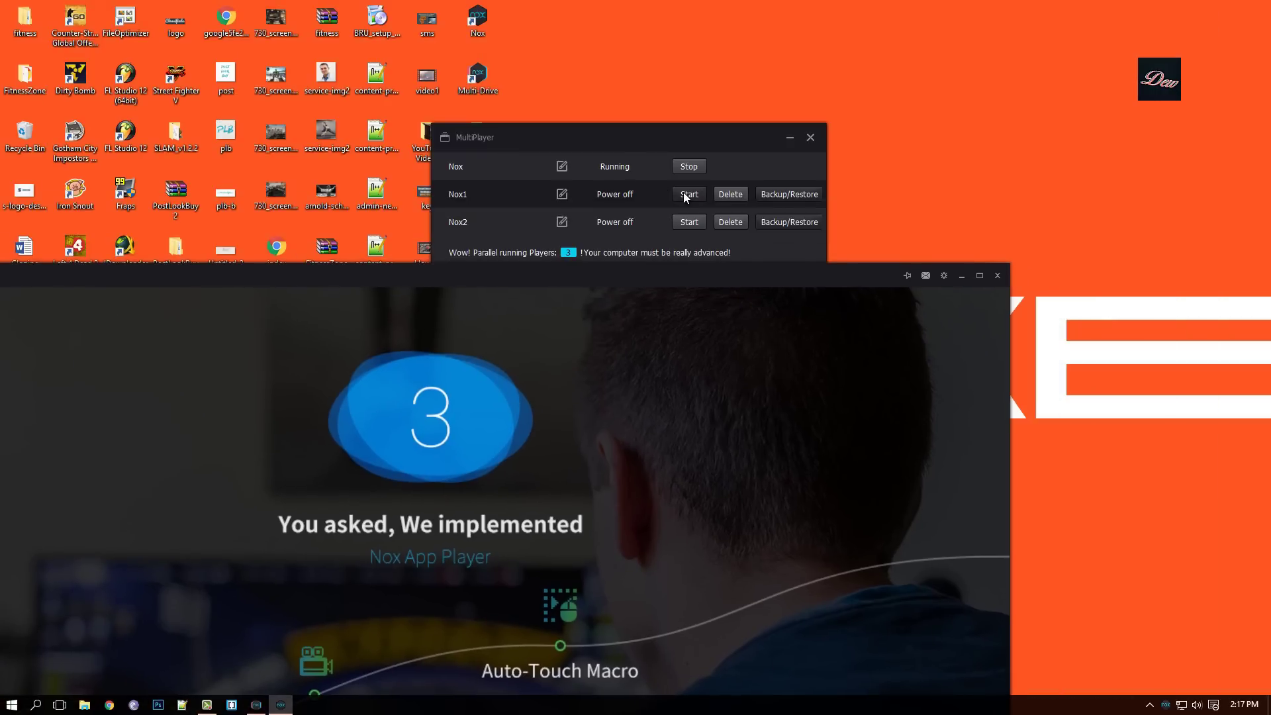
click(685, 196)
click(691, 224)
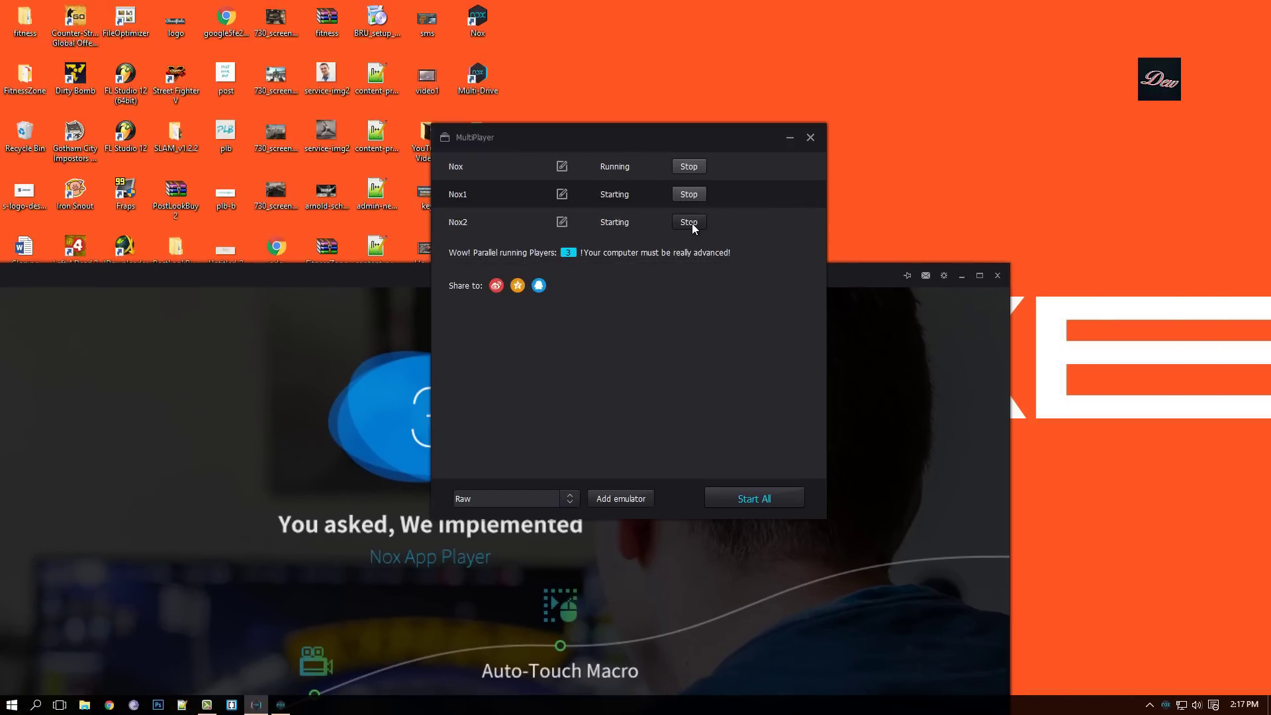
click(791, 139)
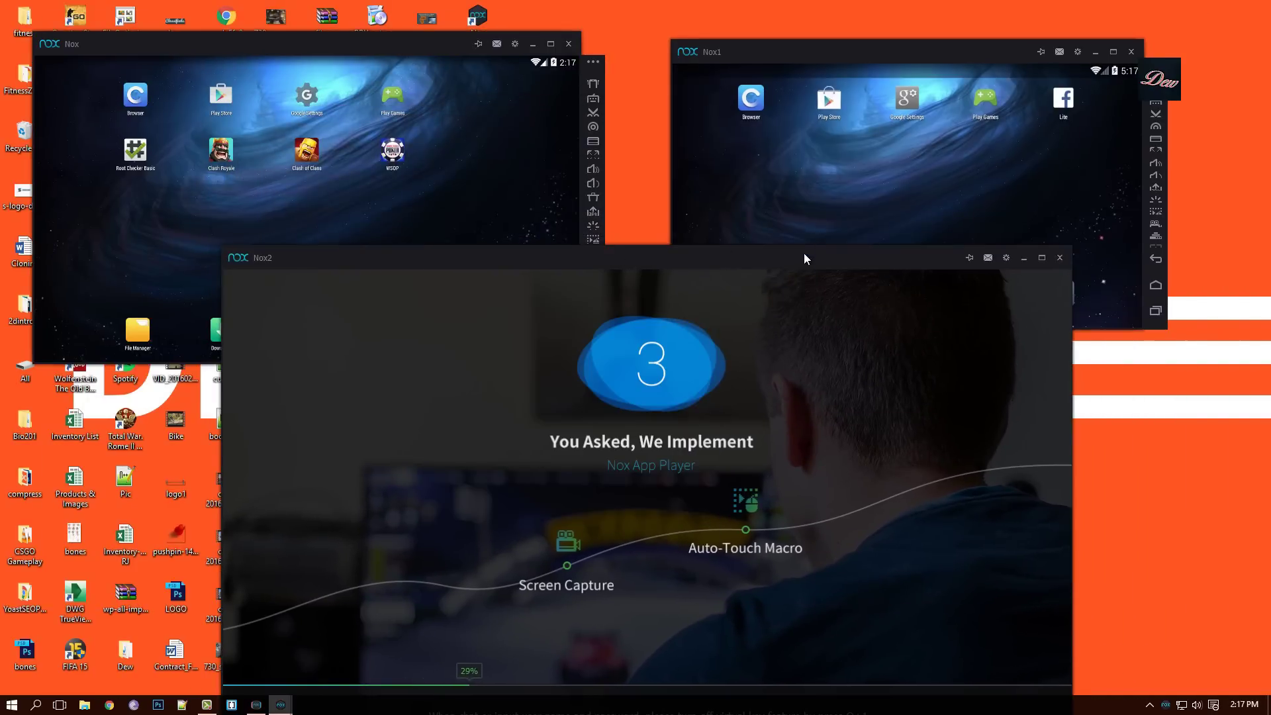
Step: Arrange the Nox, Nox1 and Nox2 windows side by side on the desktop
drag(803, 256, 802, 139)
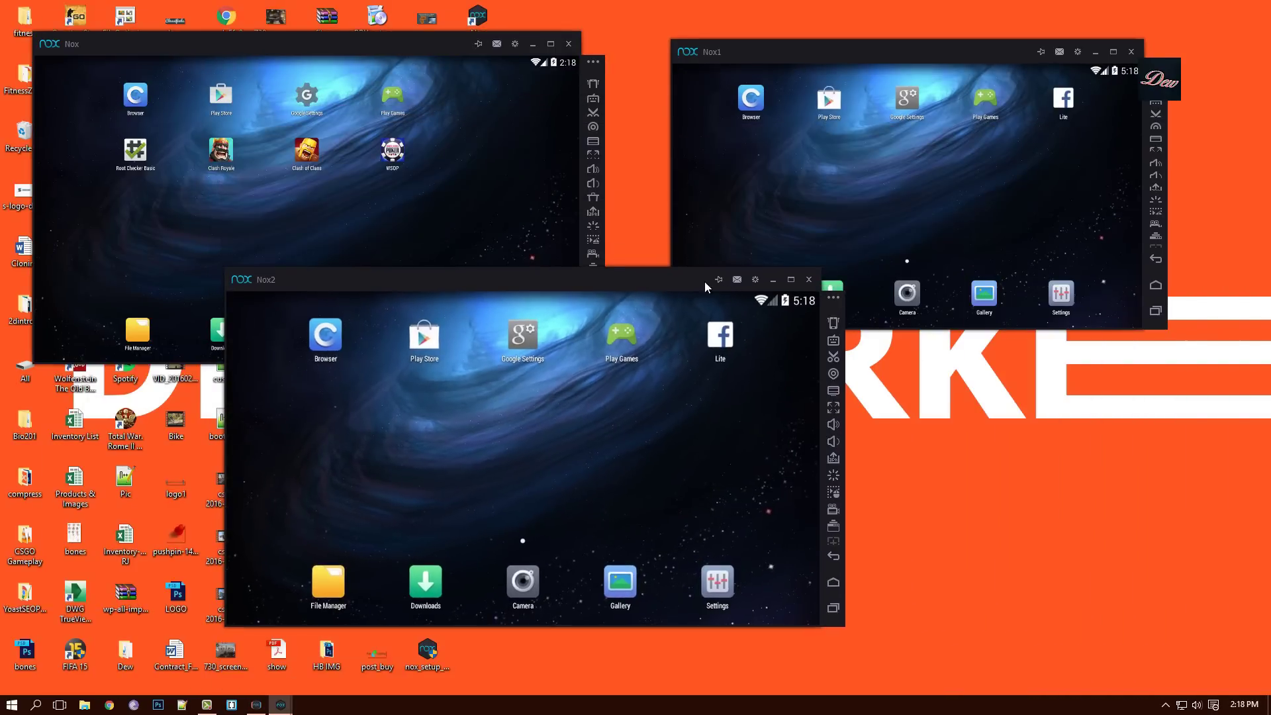
drag(704, 281, 784, 334)
drag(789, 52, 811, 28)
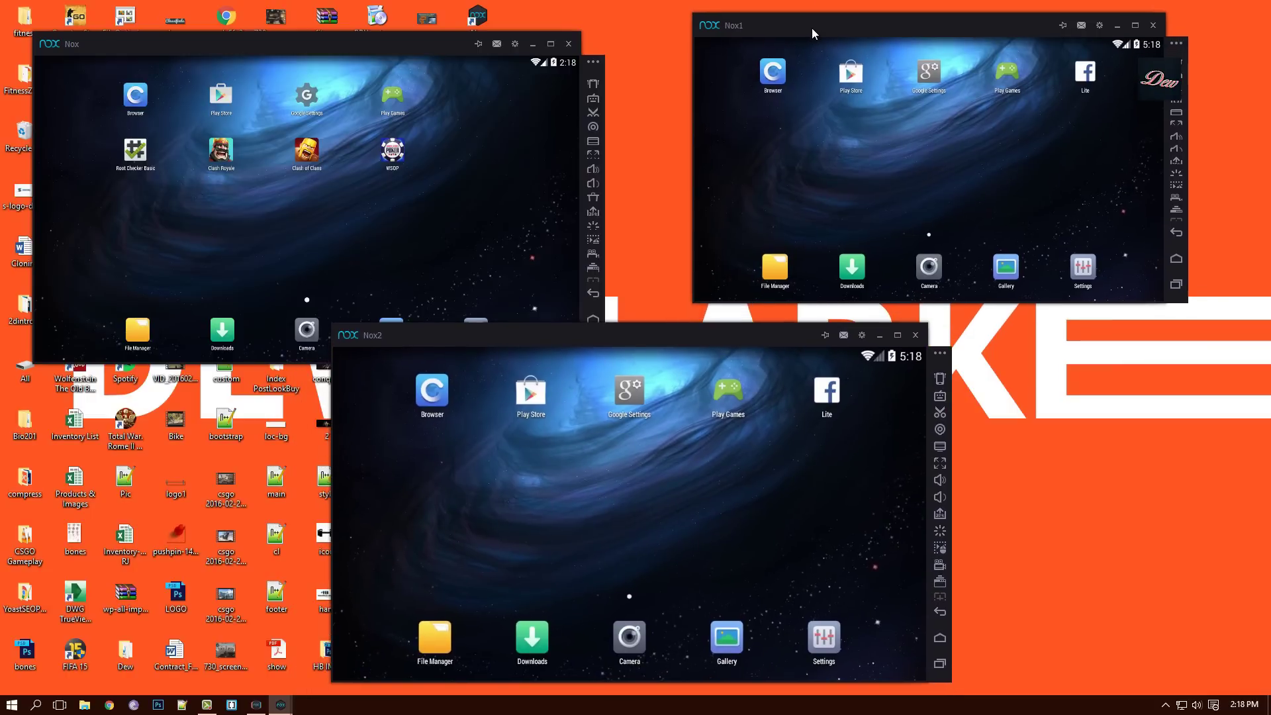
drag(415, 50, 404, 27)
drag(684, 335, 737, 331)
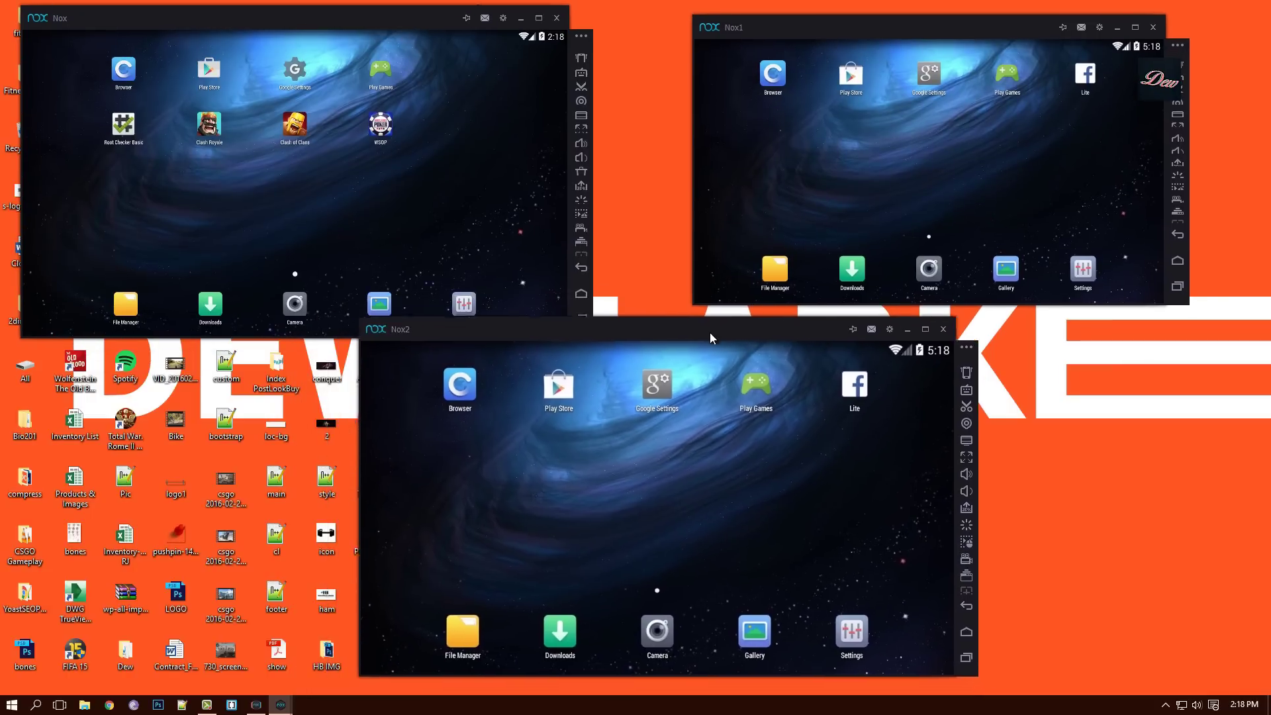
Step: Run Clash Royale in Nox, the browser in Nox1 and the file manager in Nox2, then start a Battle
click(210, 124)
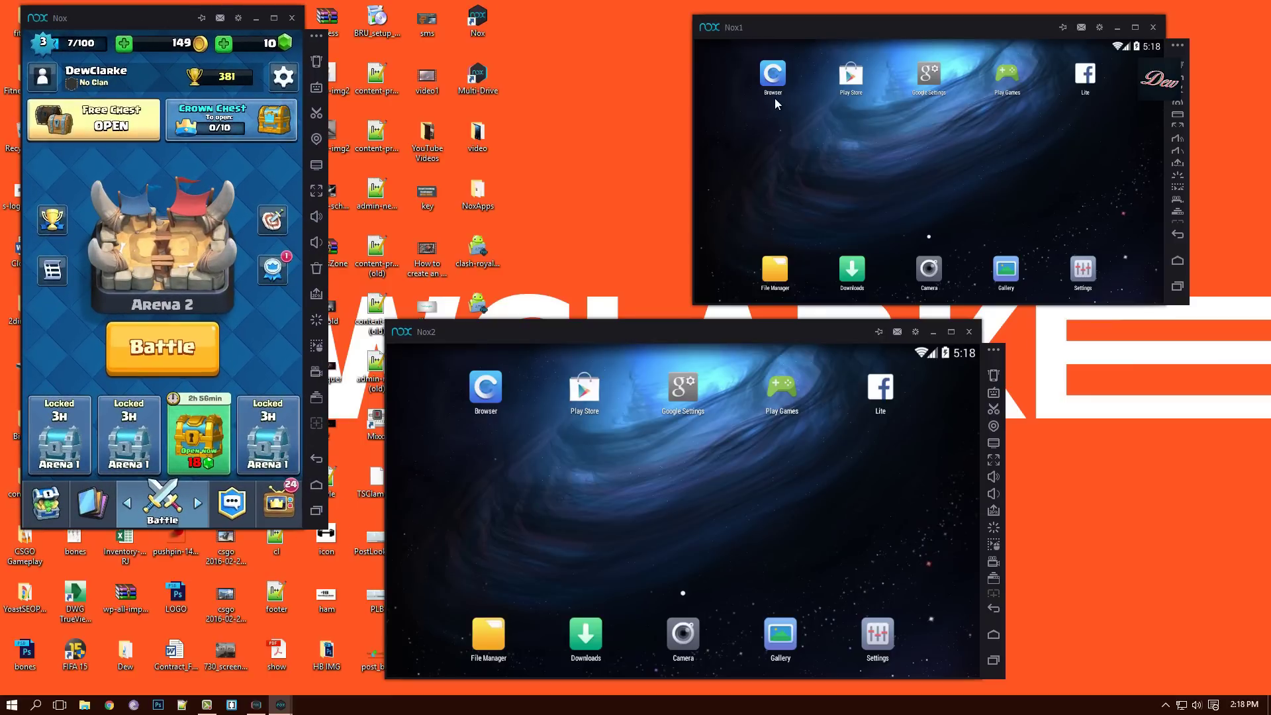
click(771, 77)
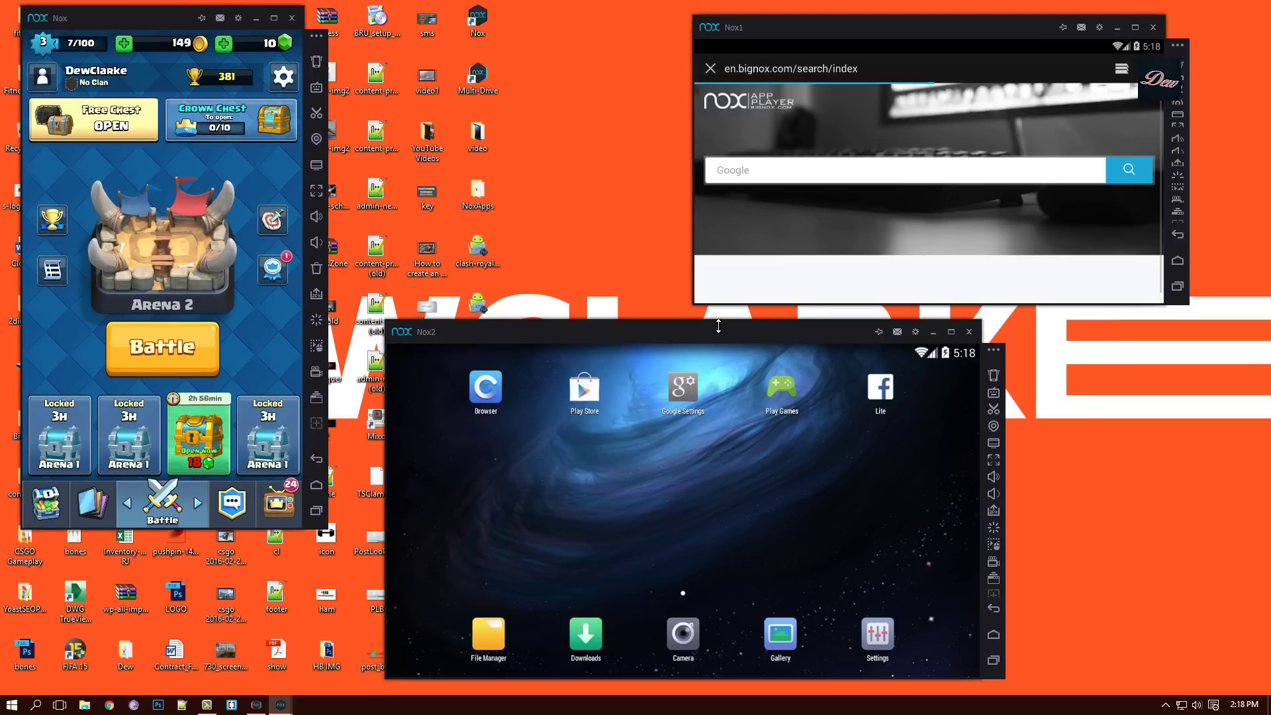
drag(712, 329, 698, 234)
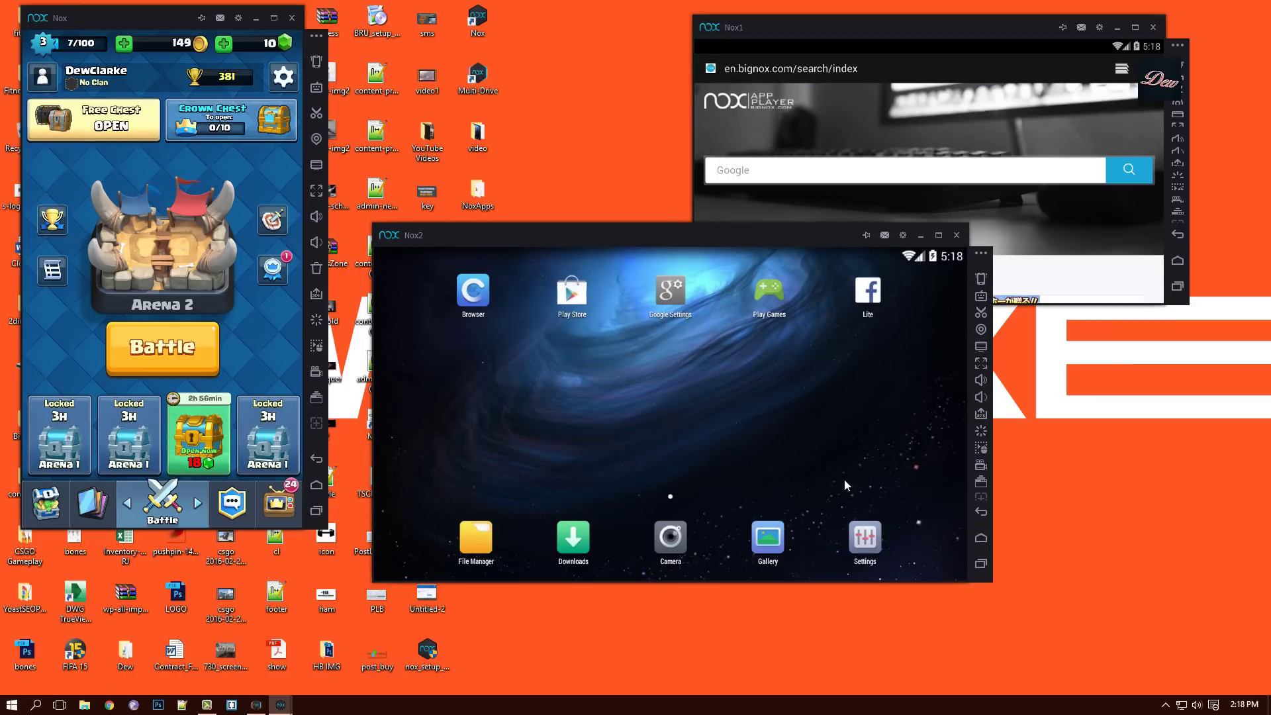
click(473, 537)
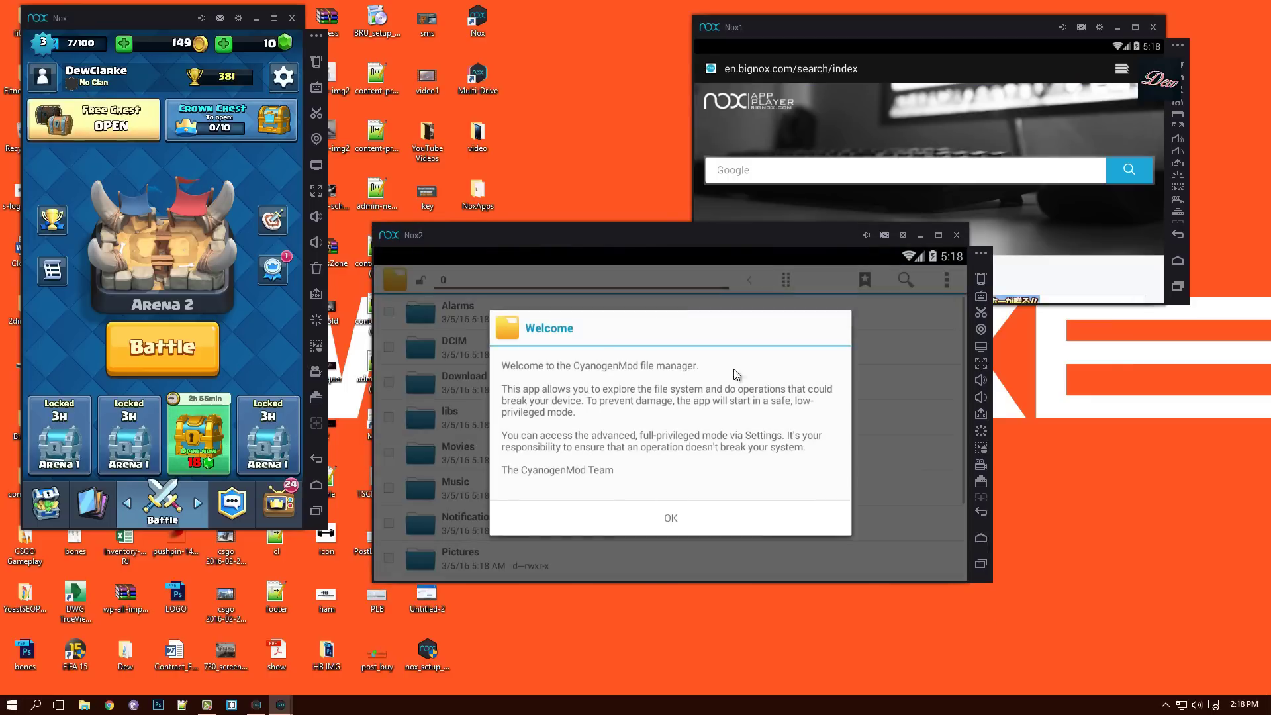
click(670, 517)
drag(792, 251, 784, 299)
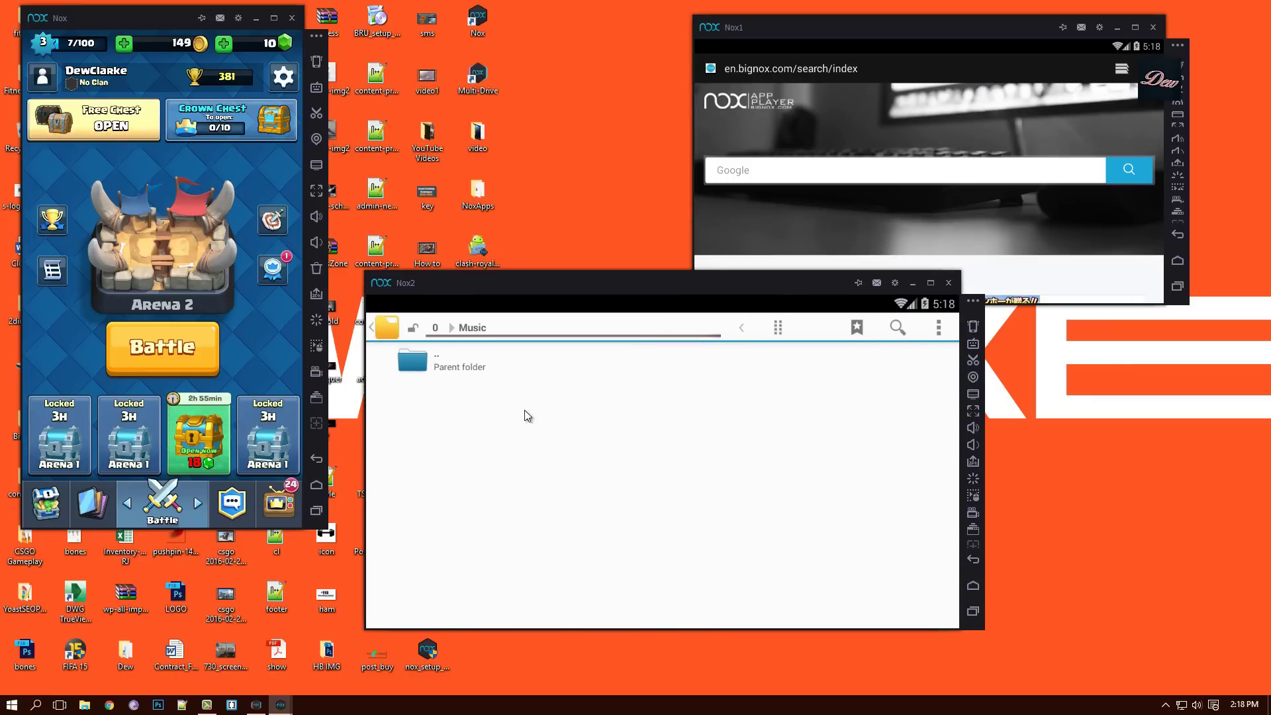
click(215, 344)
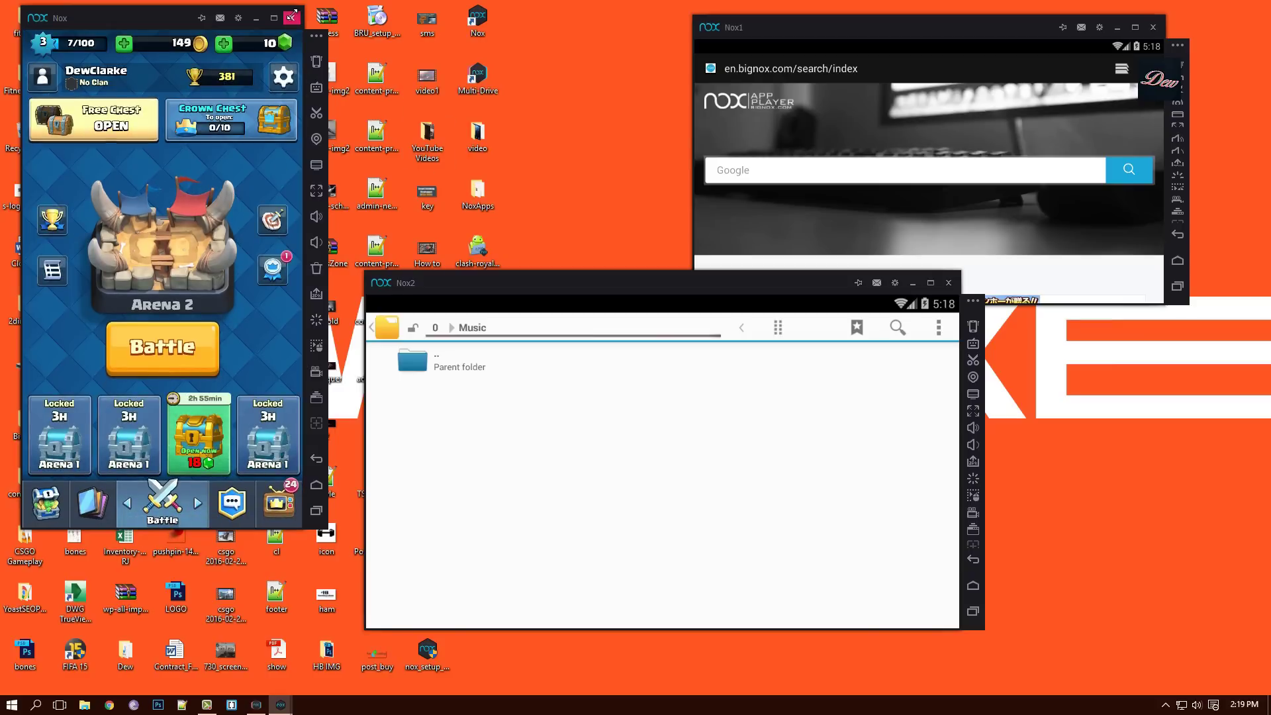
Step: Close the first Nox emulator and move Nox2 to the upper left
click(292, 18)
click(123, 308)
mouse_move(586, 284)
mouse_down()
mouse_move(348, 249)
mouse_move(297, 140)
mouse_move(297, 80)
mouse_up()
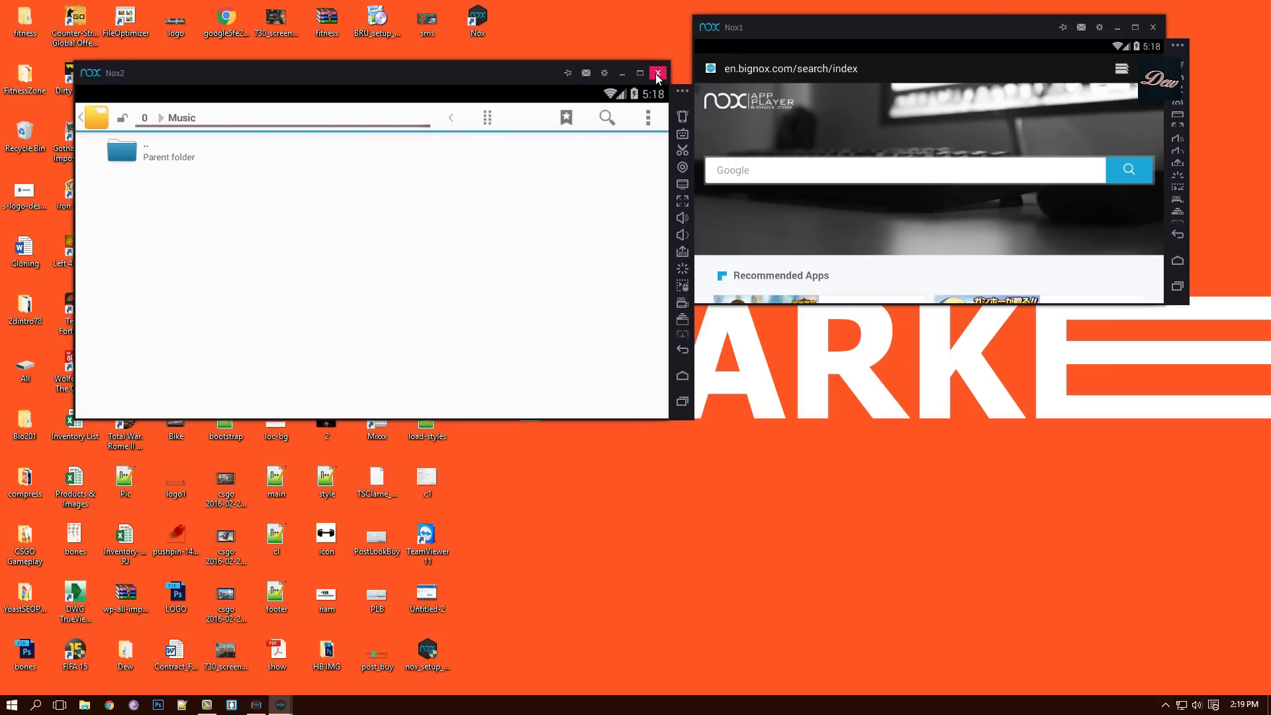
Step: Close Nox2, maximize Nox1 and return it to the Android home screen
click(1154, 27)
click(314, 284)
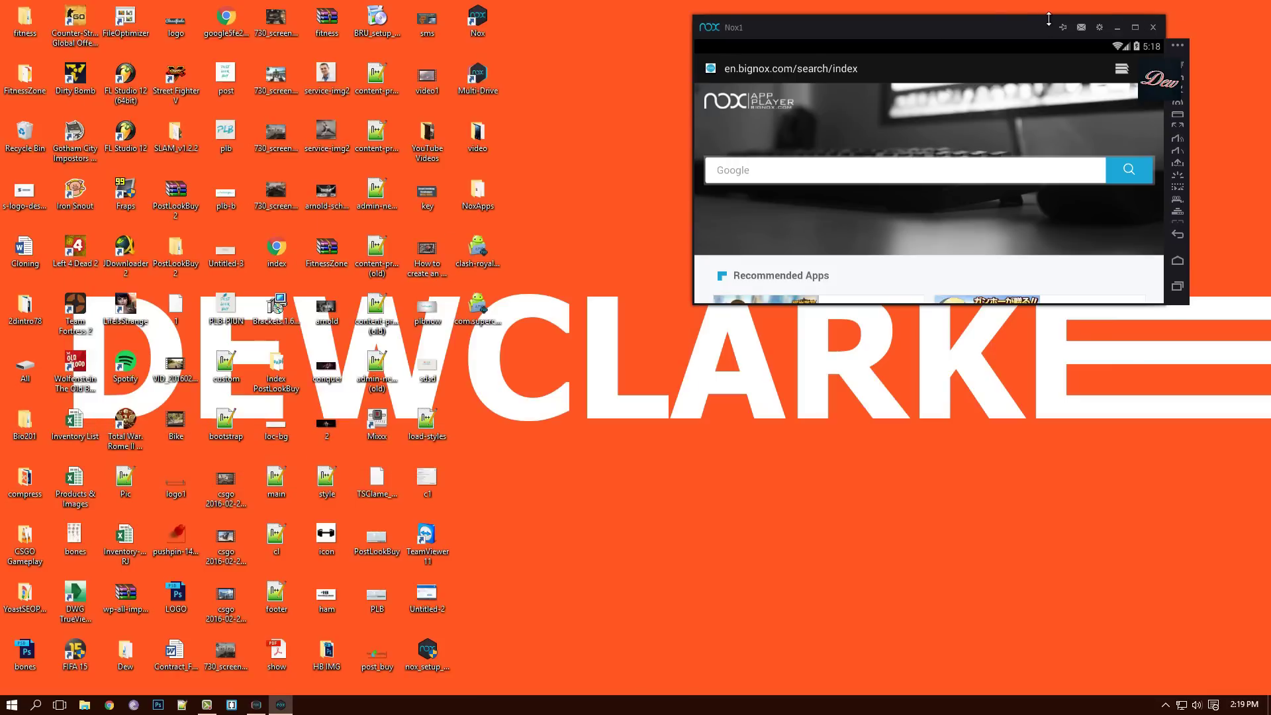
click(1133, 28)
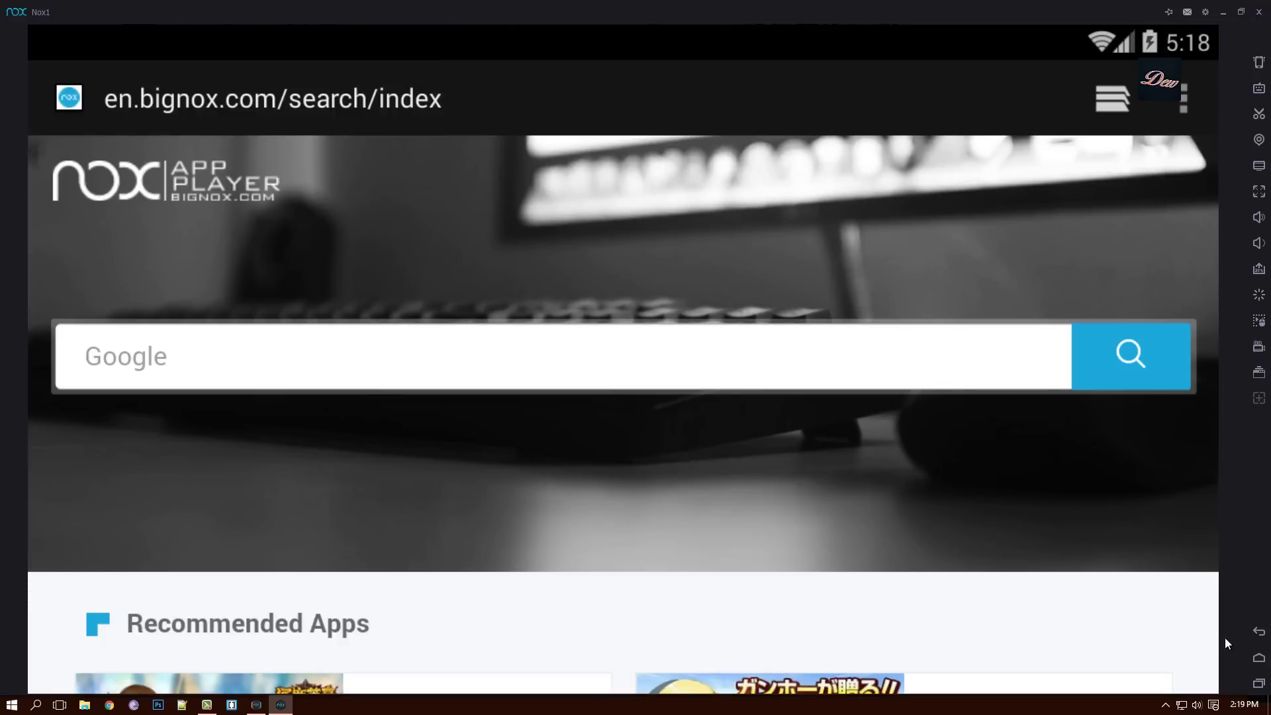
click(1258, 658)
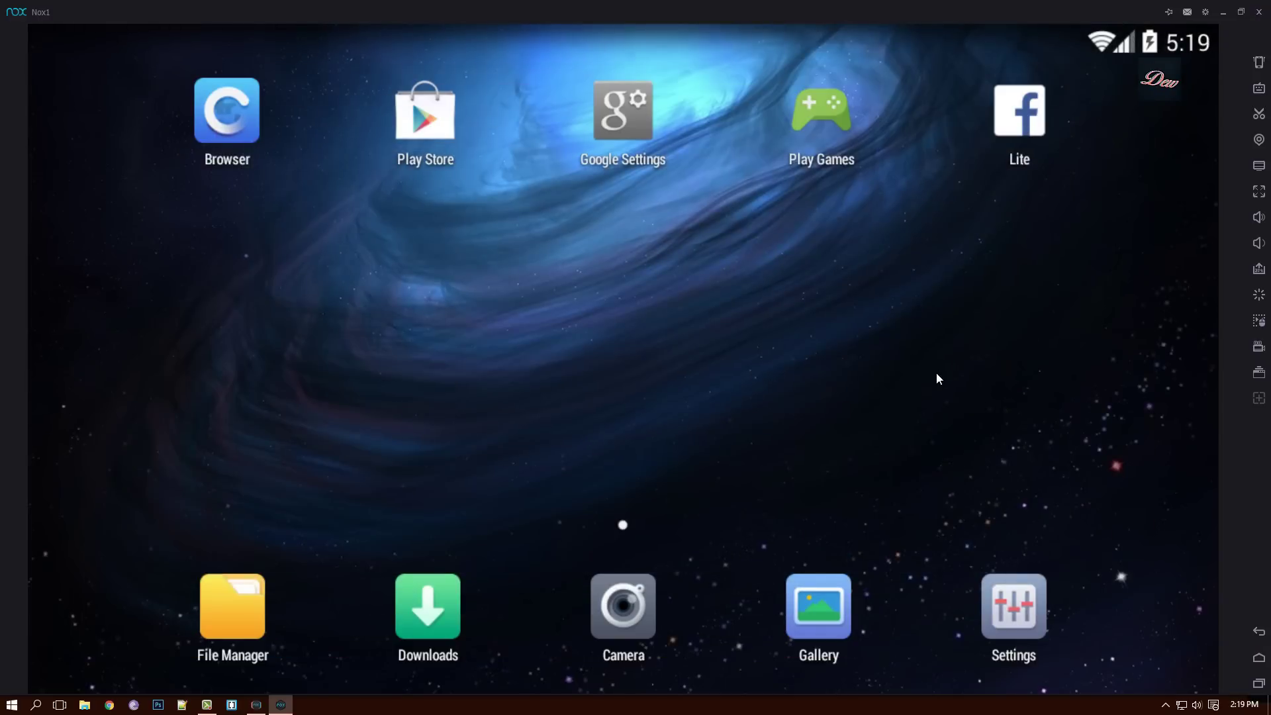